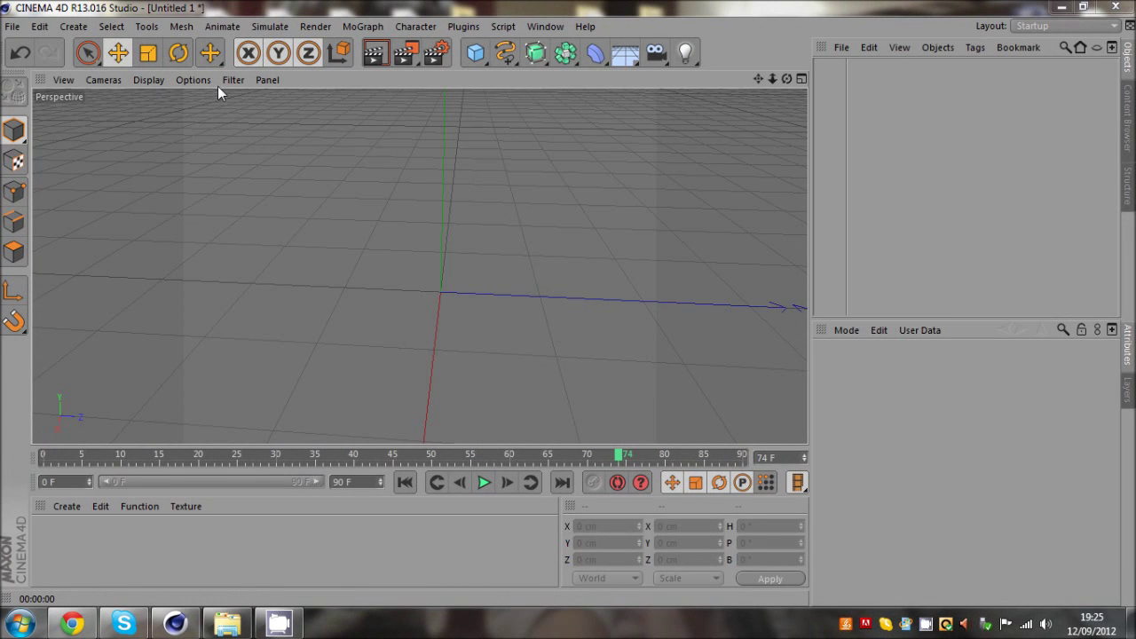
Step: Load the Water-Pool (animated) material preset from the Visualize nature materials
left_click_drag(785, 80, 568, 304)
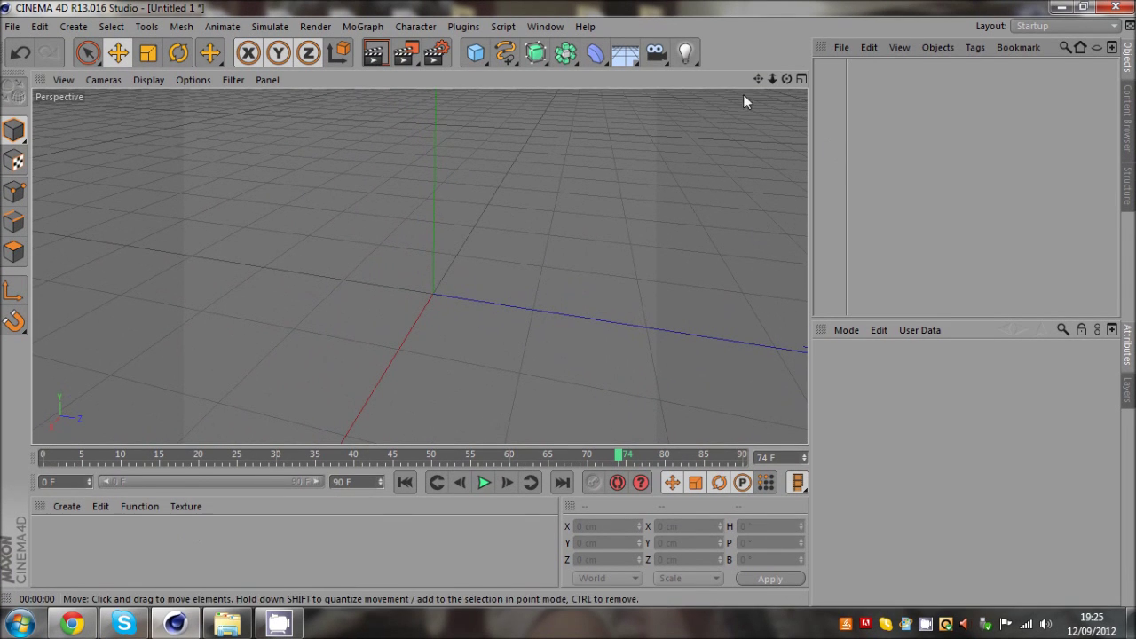
left_click(67, 504)
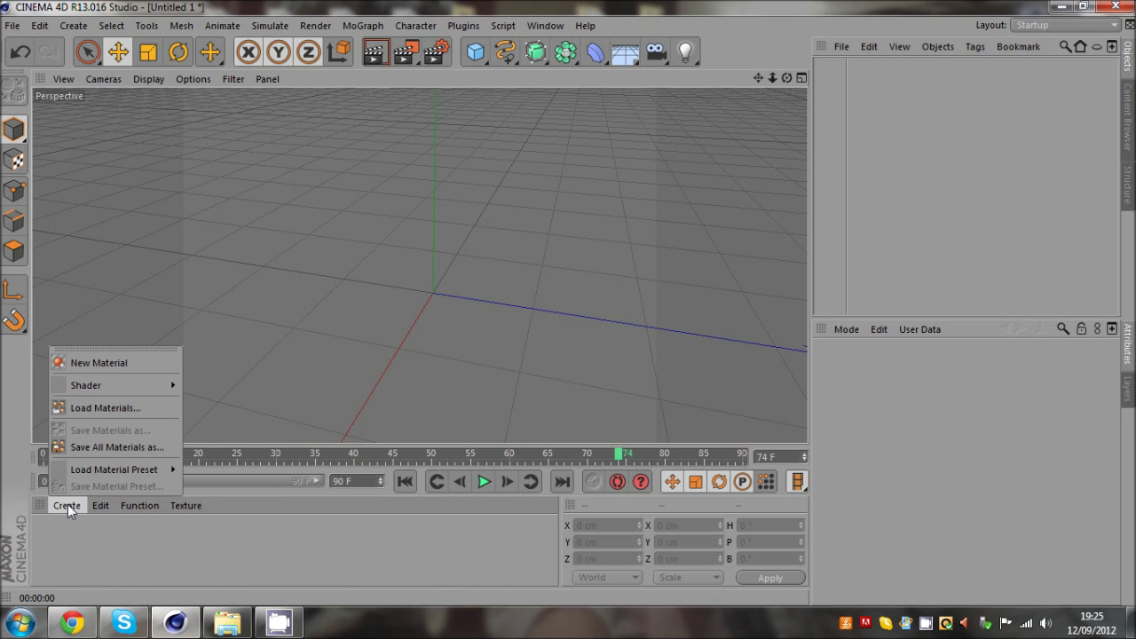
left_click(65, 570)
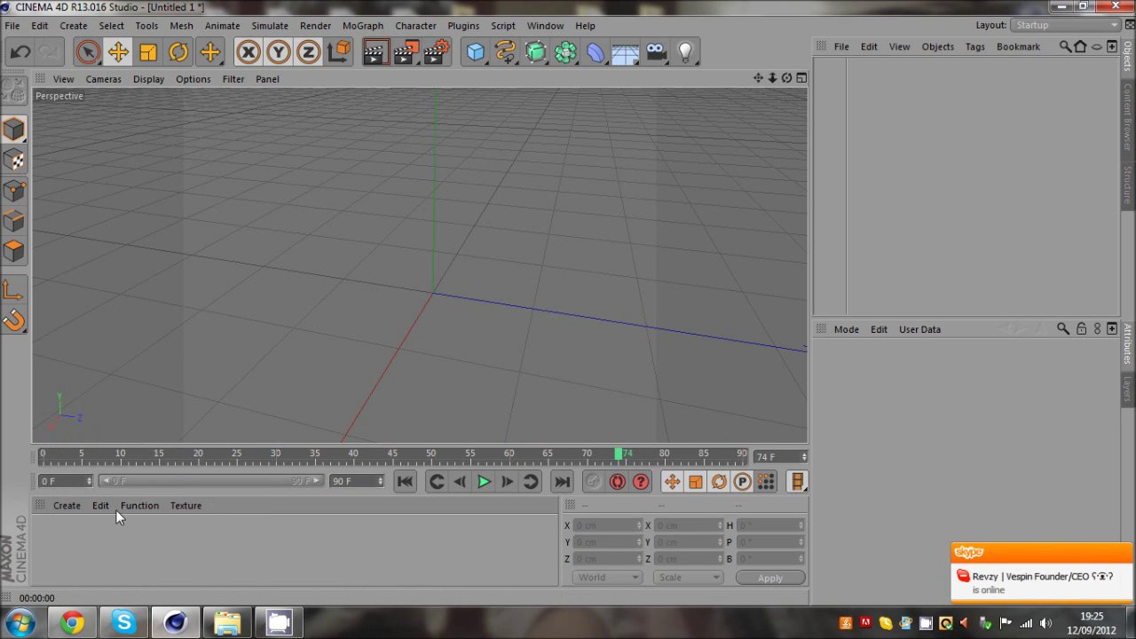
left_click(64, 504)
mouse_move(80, 469)
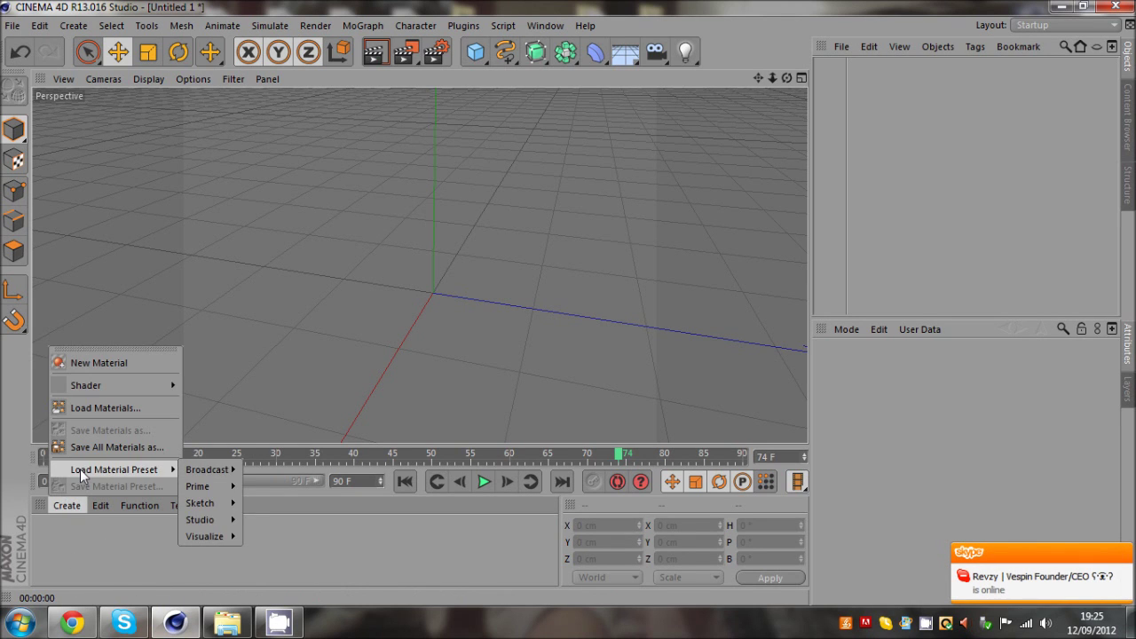
mouse_move(224, 538)
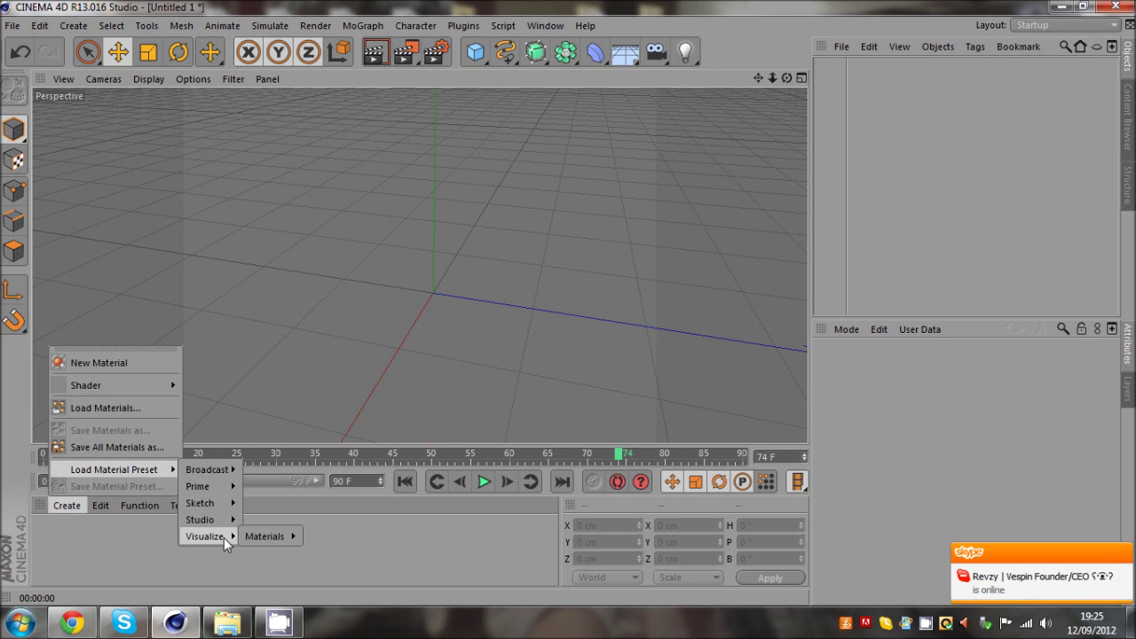
mouse_move(258, 536)
mouse_move(337, 445)
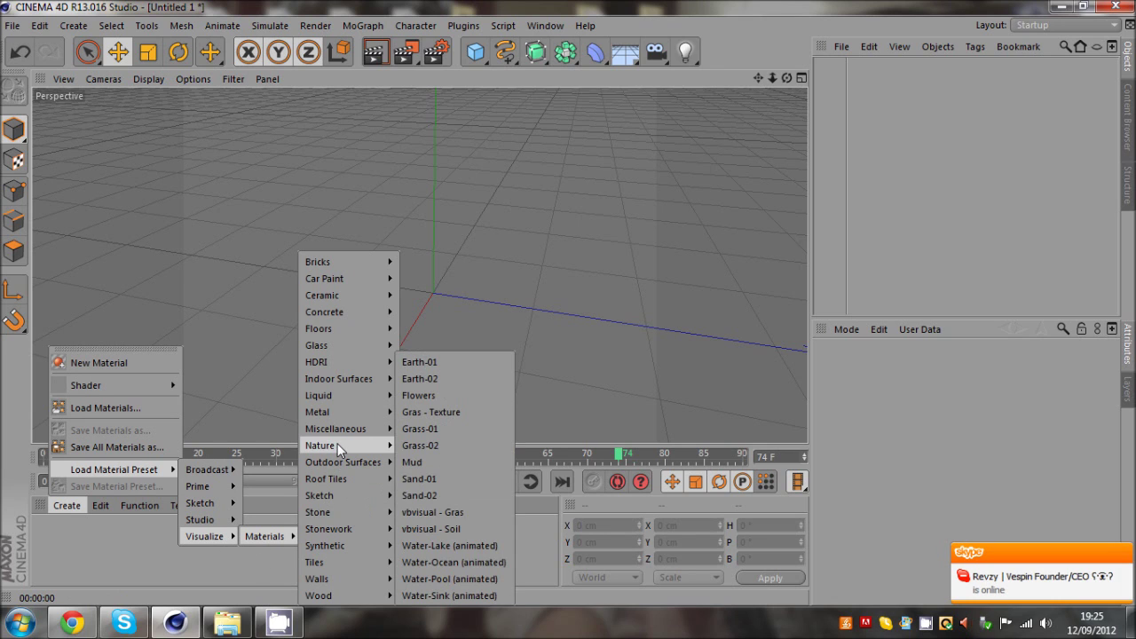
left_click(447, 578)
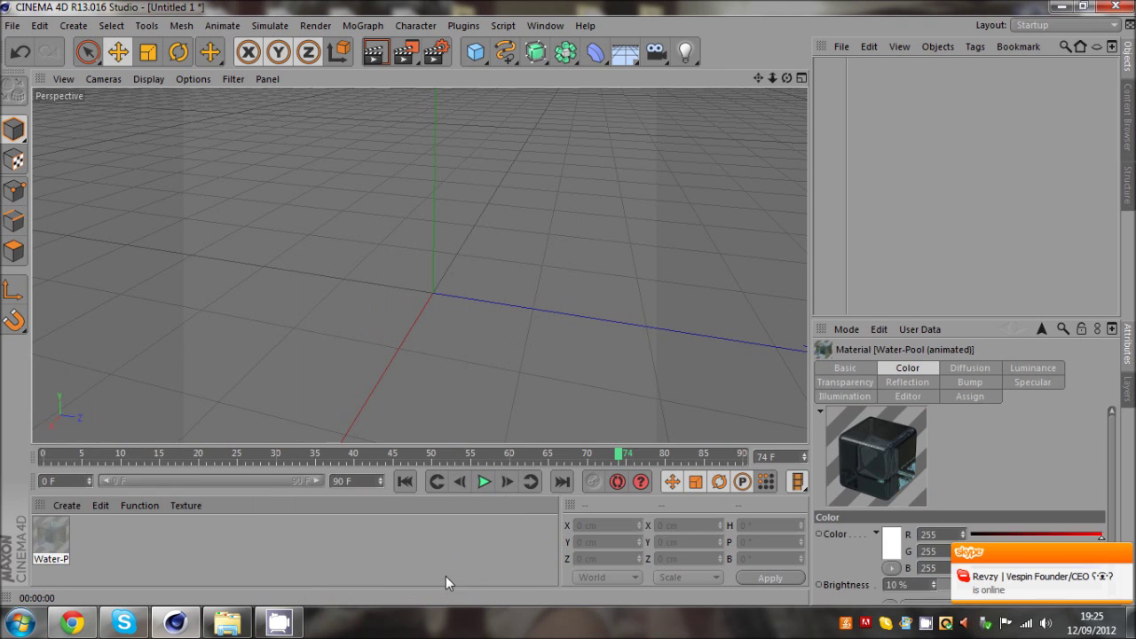
Step: Load the Water-Ocean (animated) material preset from the Visualize nature materials
left_click(66, 505)
mouse_move(200, 536)
mouse_move(258, 535)
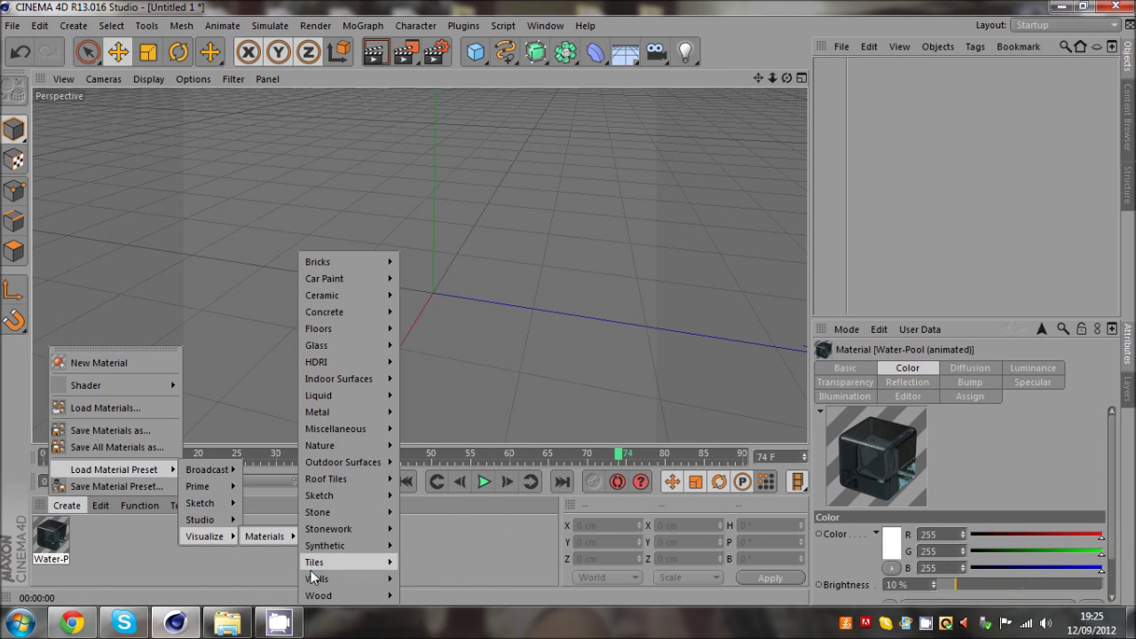
mouse_move(351, 446)
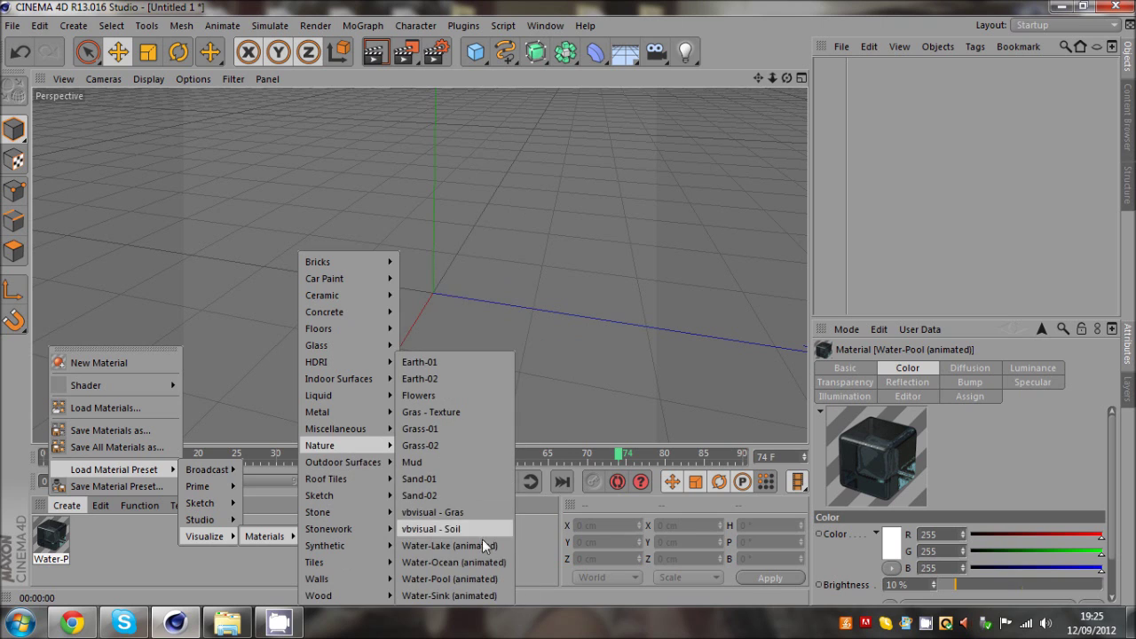
left_click(473, 564)
Step: Load the Water-Lake (animated) material preset from the Visualize nature materials and deselect the materials
left_click(67, 504)
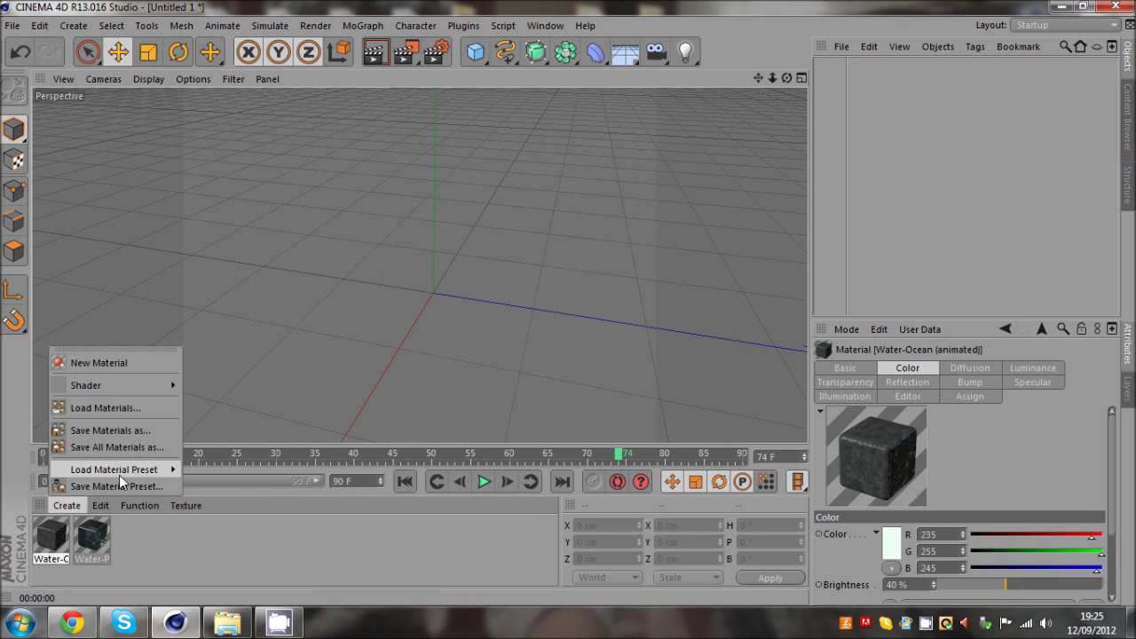
mouse_move(114, 469)
mouse_move(204, 535)
mouse_move(264, 535)
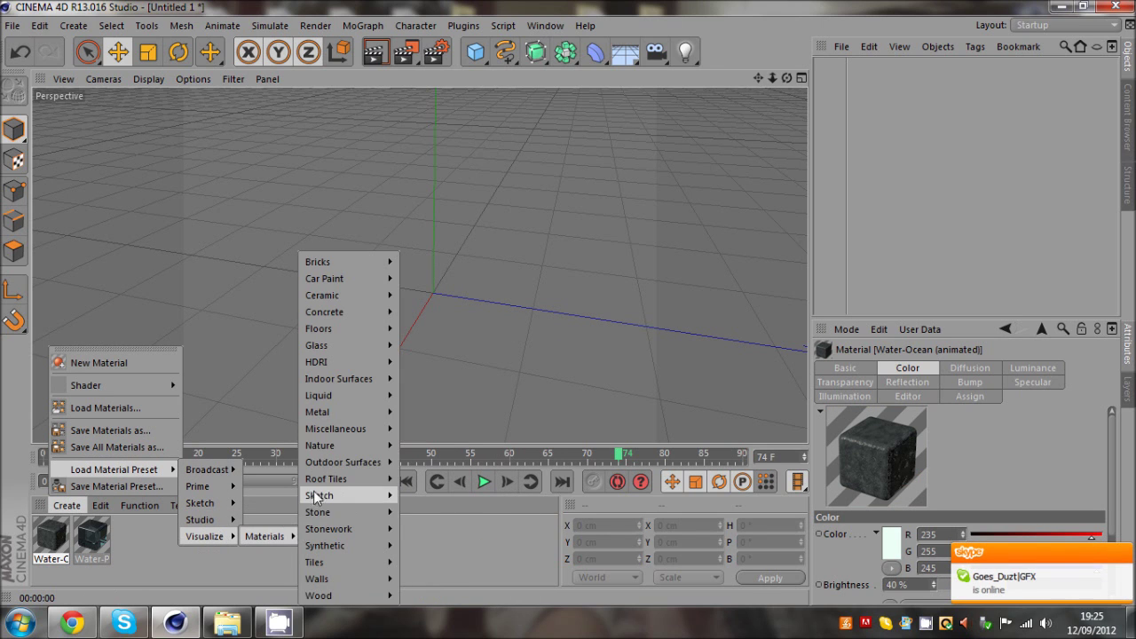
mouse_move(327, 448)
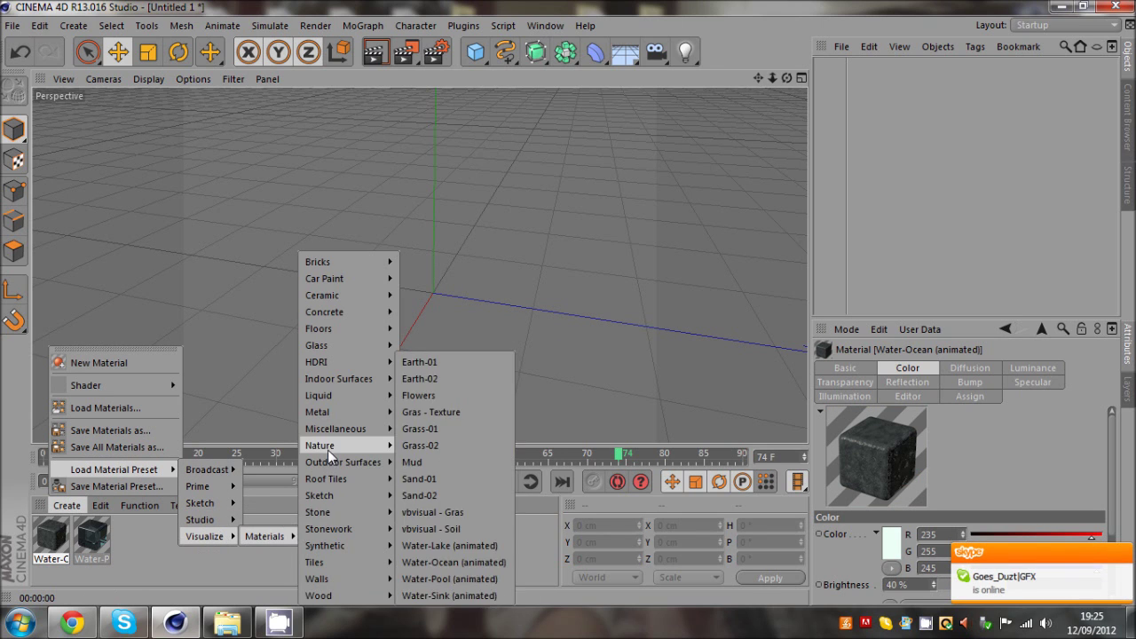
left_click(480, 545)
left_click(247, 532)
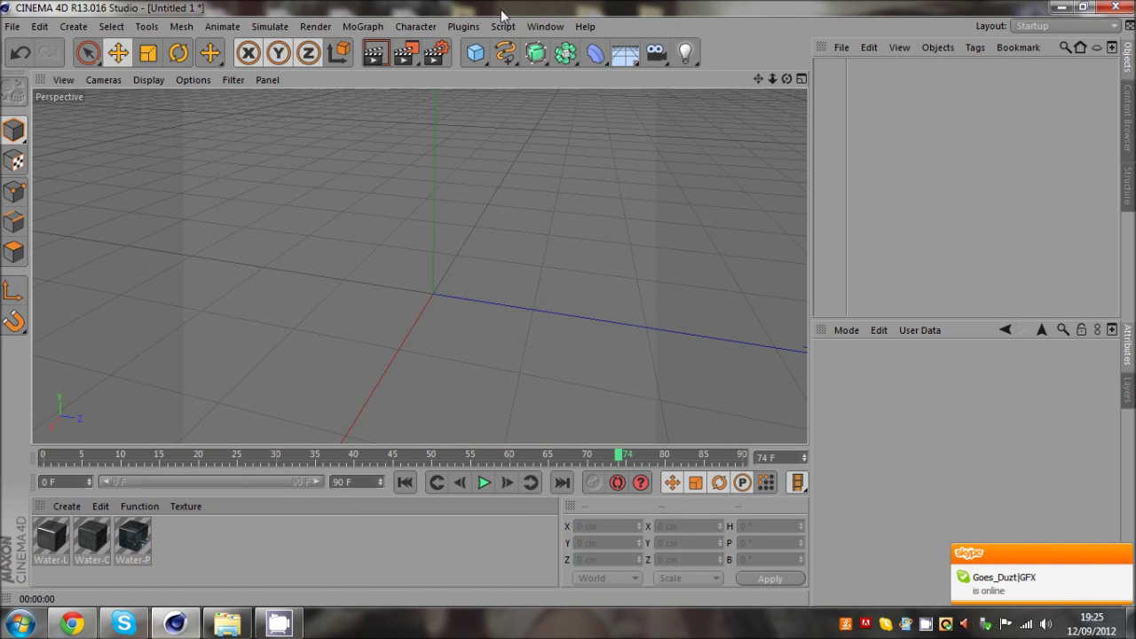
Step: Add a plane primitive, apply the Water-Pool (animated) material to it and render the view
left_click(476, 51)
left_click(597, 109)
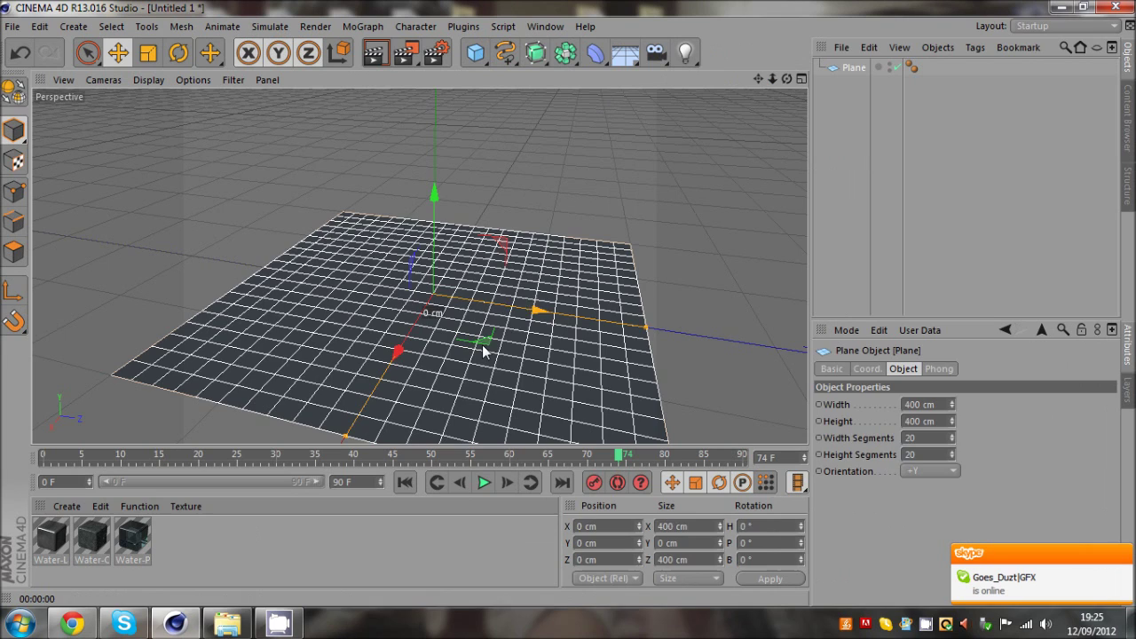
left_click(816, 187)
left_click_drag(124, 541, 853, 72)
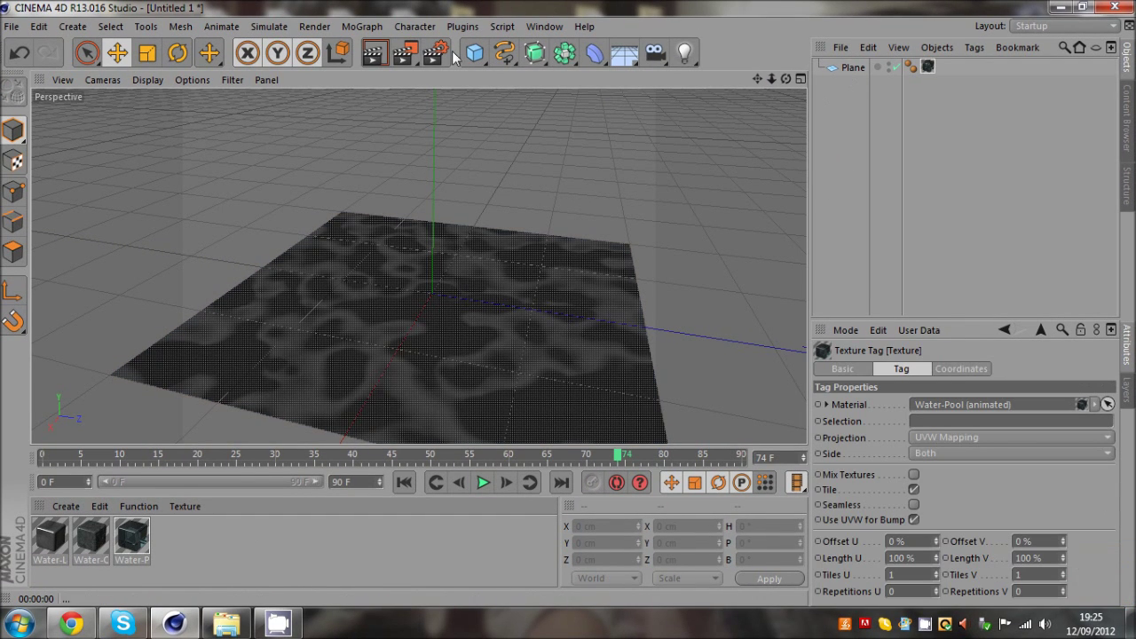
left_click(379, 50)
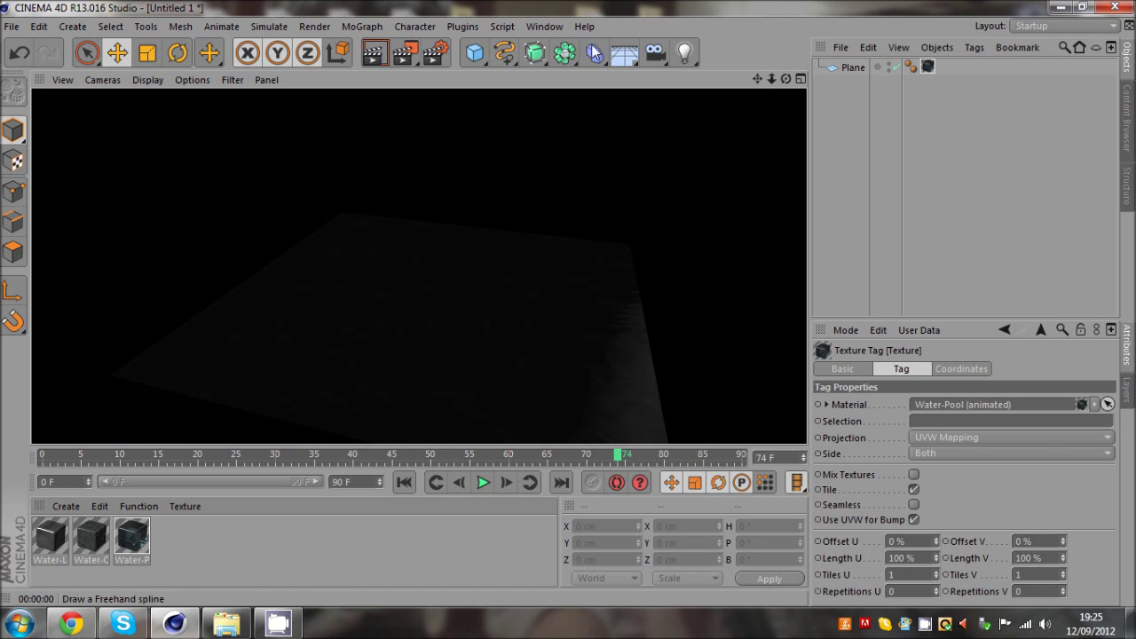
Step: Add an omni light, raise it about 160 cm above the plane and render the lit water surface
left_click(685, 52)
left_click(736, 66)
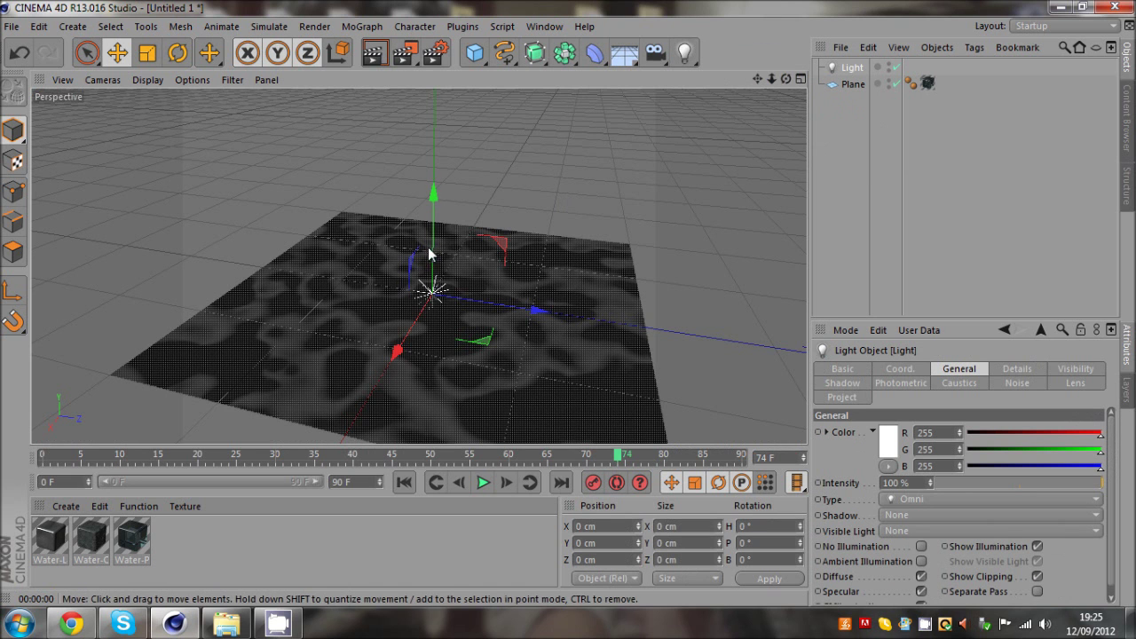
left_click_drag(430, 254, 567, 311)
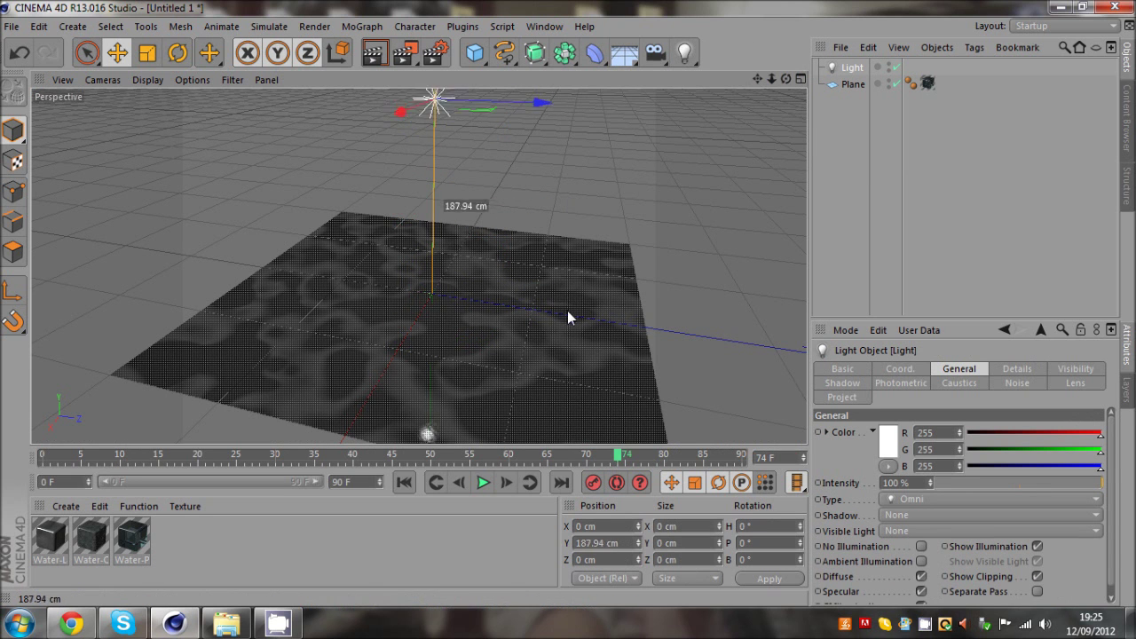
left_click(374, 55)
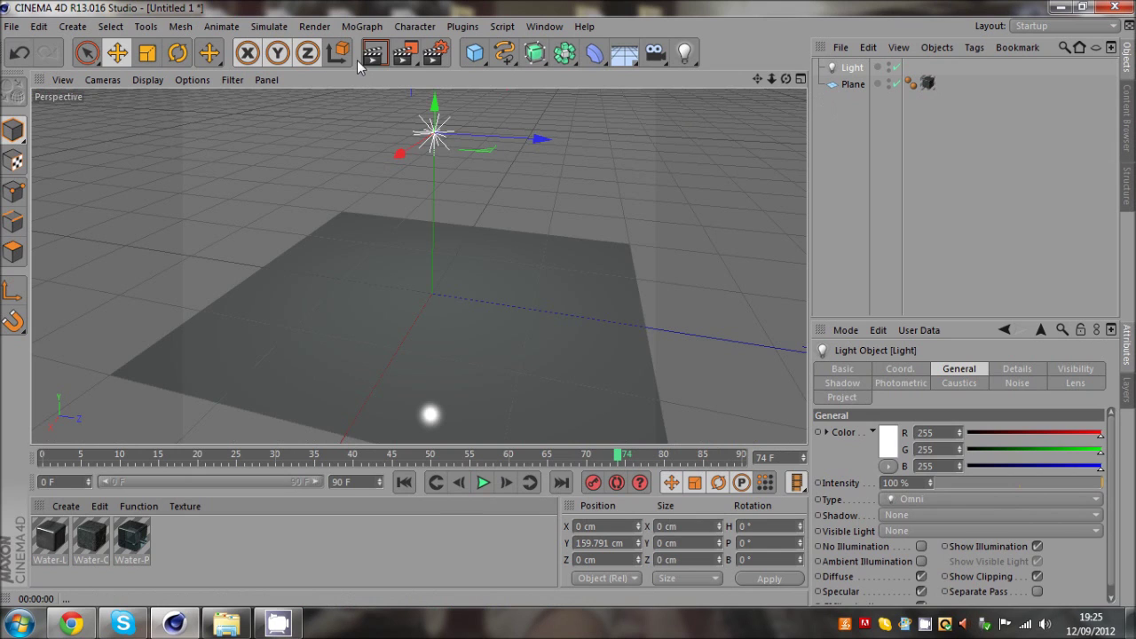
left_click(371, 55)
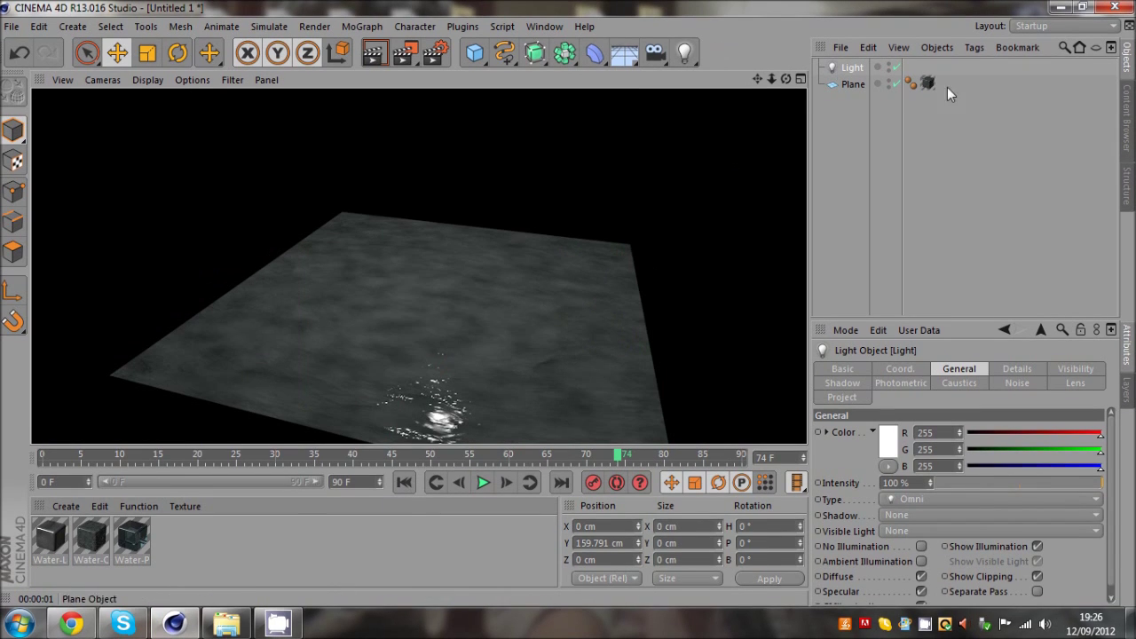
Step: Delete the light and render the plane without it
left_click(853, 70)
key("Delete")
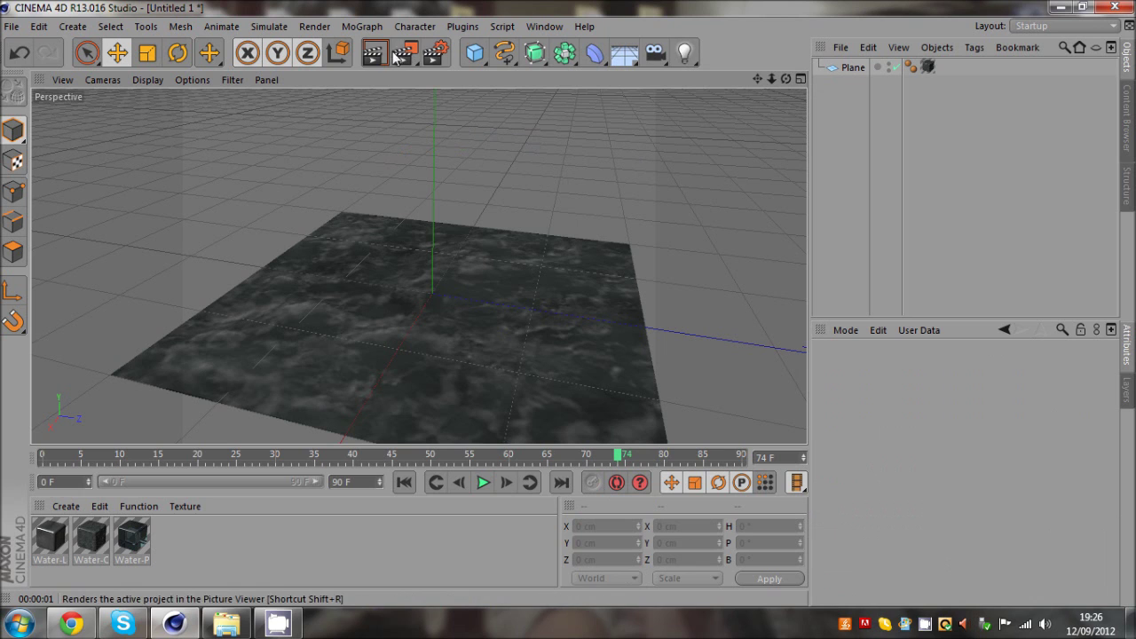
left_click(377, 57)
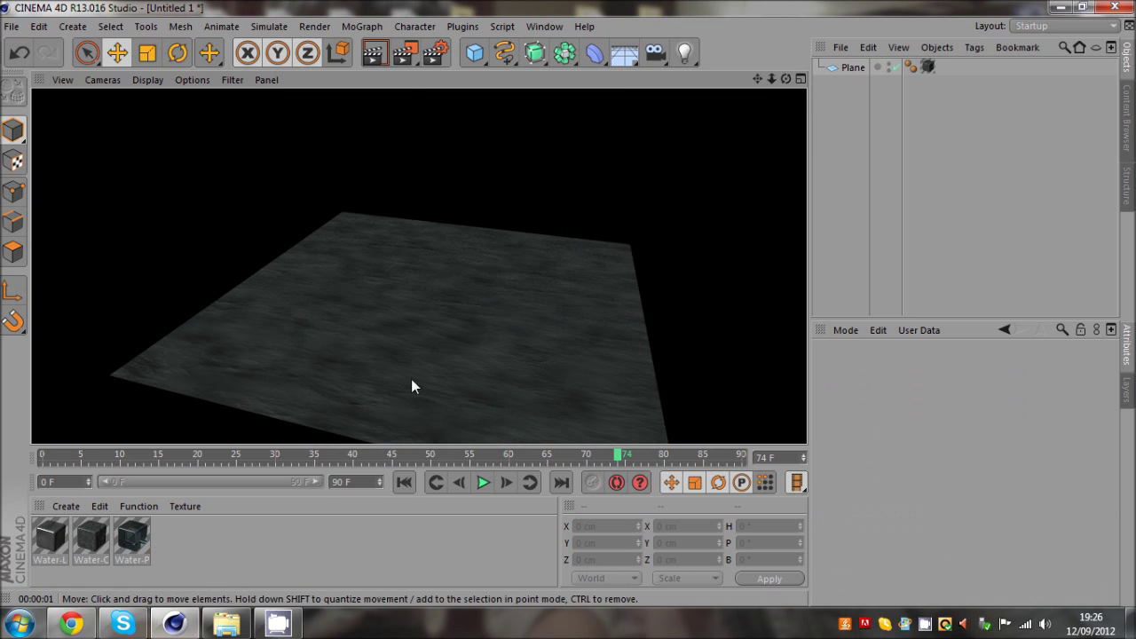
Step: Apply the Water-Lake (animated) material to the plane and render the view
left_click_drag(49, 543, 844, 66)
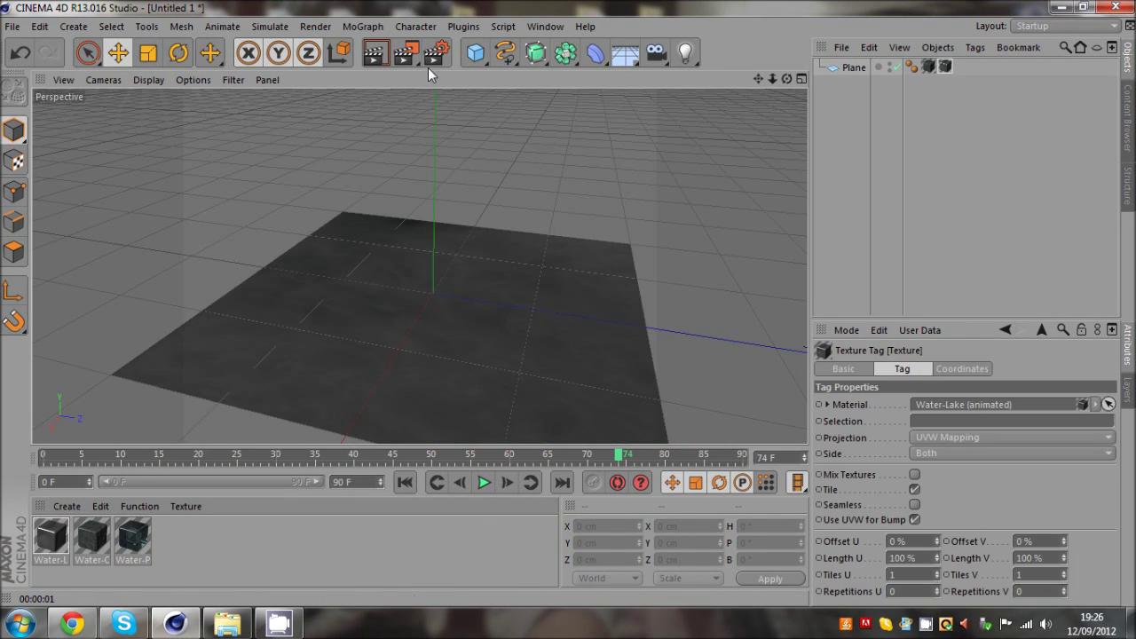
left_click(365, 57)
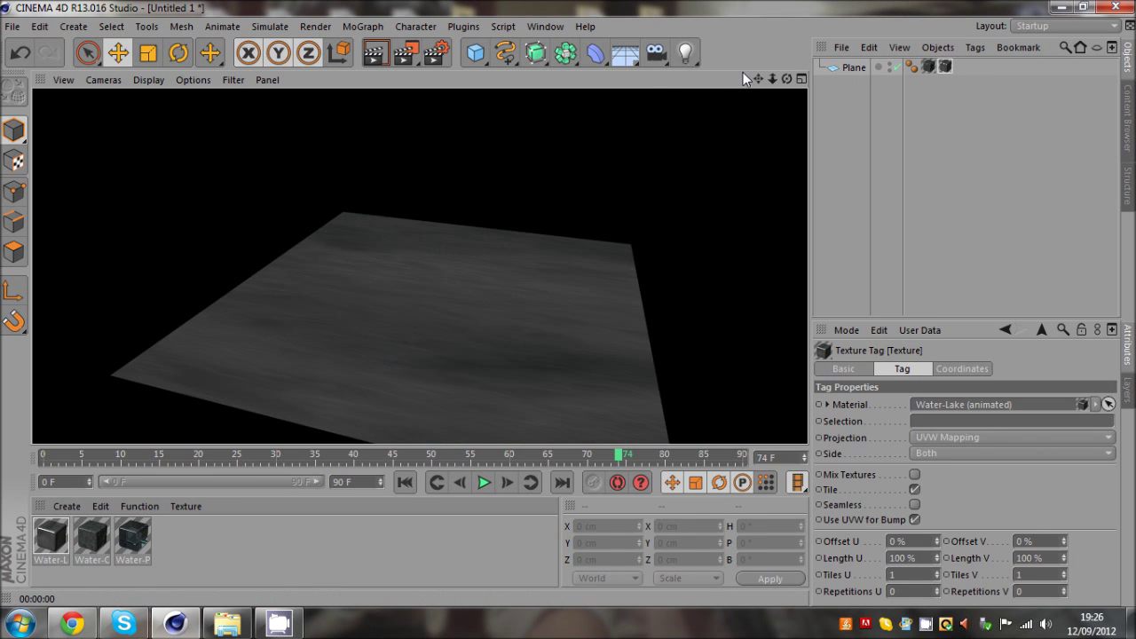
left_click_drag(787, 83, 568, 302)
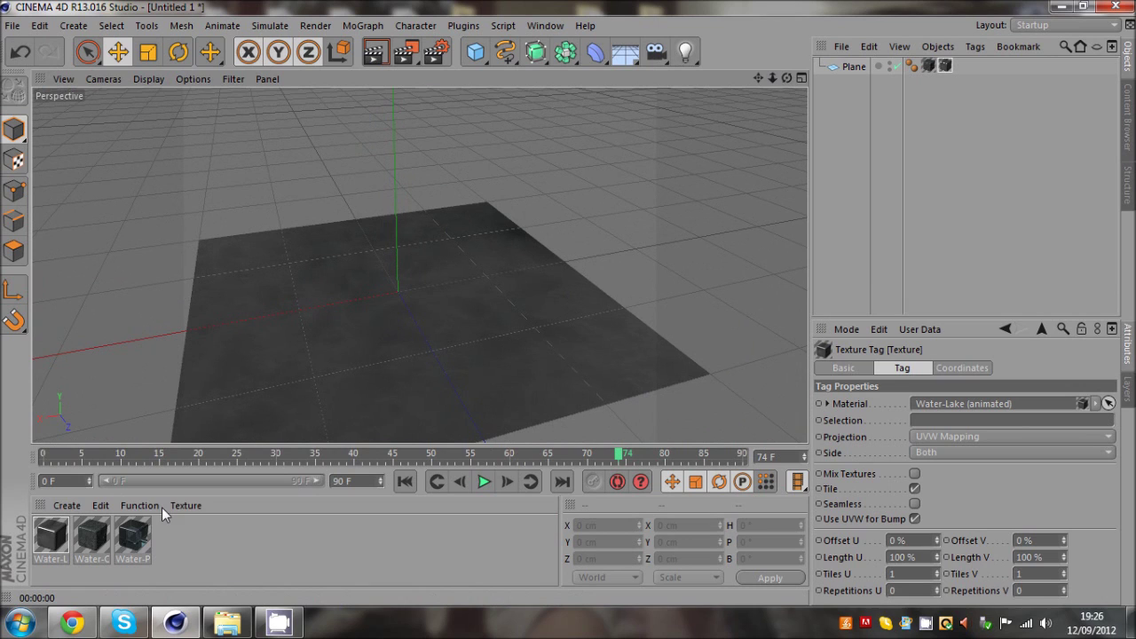
Step: Remove both texture tags from the plane, apply the Water-Ocean (animated) material afresh and render the view
left_click(946, 69)
key("Delete")
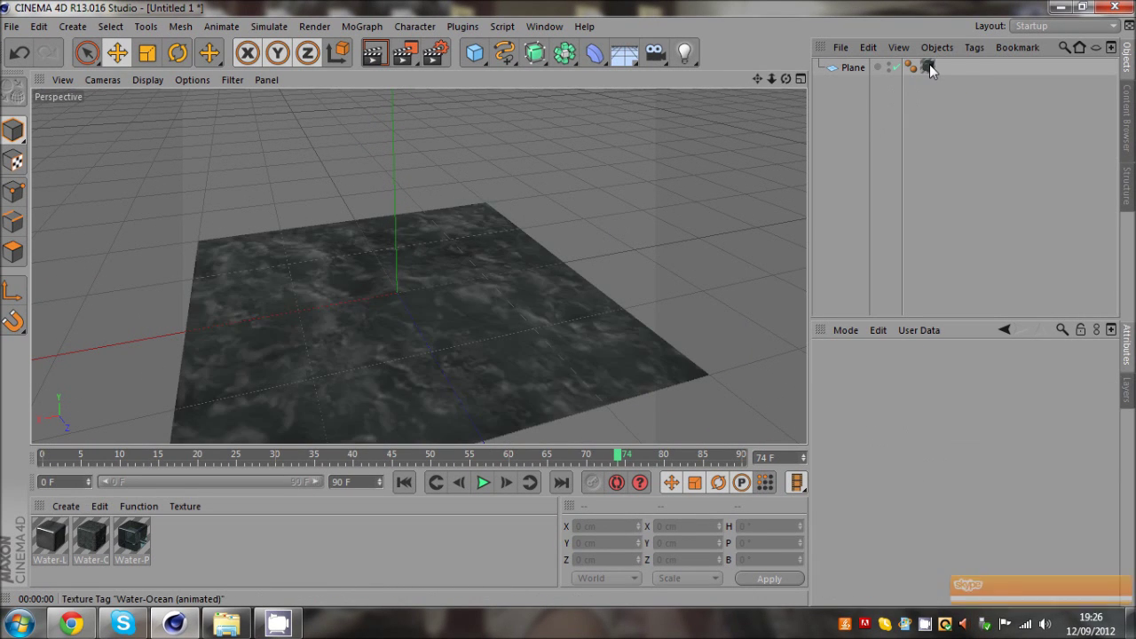
left_click(929, 66)
key("Delete")
left_click_drag(90, 539, 852, 67)
left_click(377, 53)
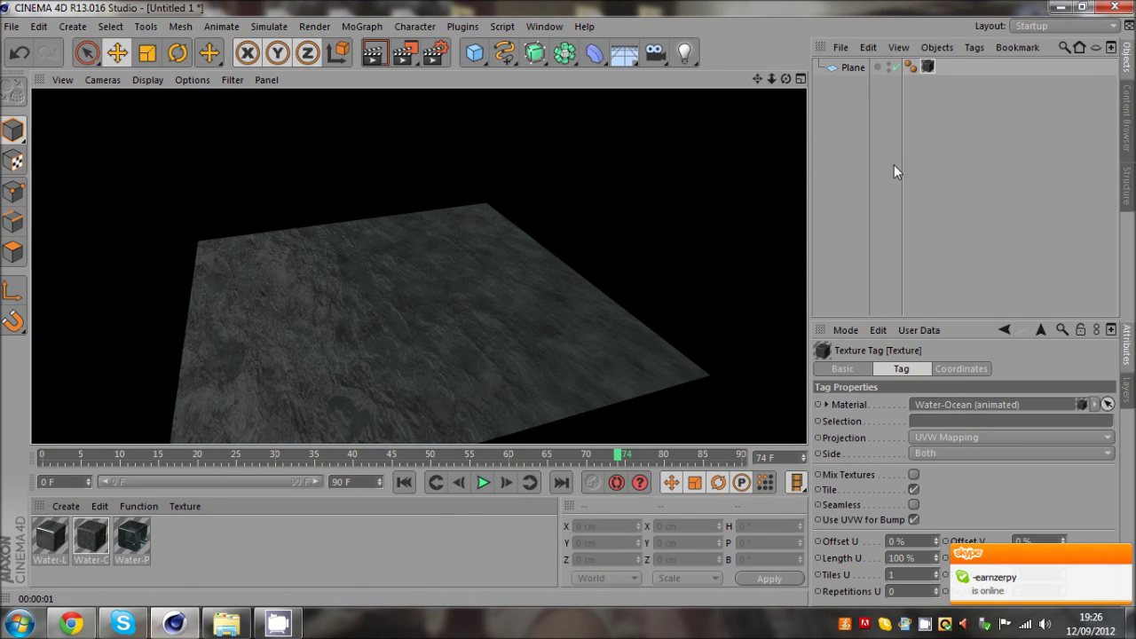
Step: Add a Displacer deformer and make it a child of the plane
left_click_drag(781, 78, 568, 304)
left_click(852, 67)
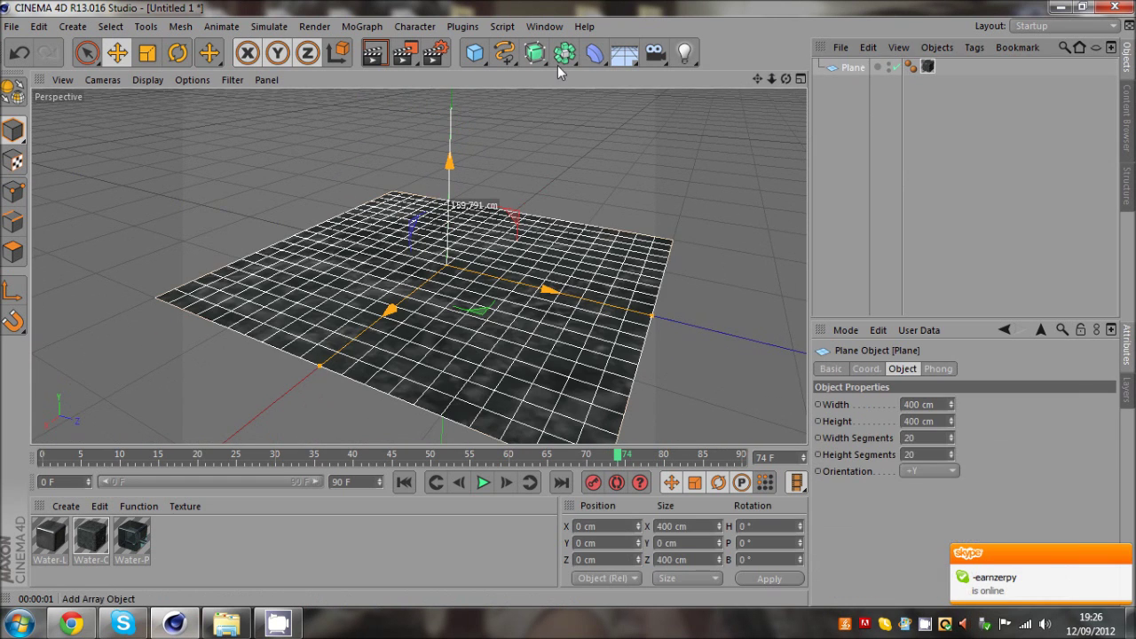
left_click(594, 53)
left_click(659, 250)
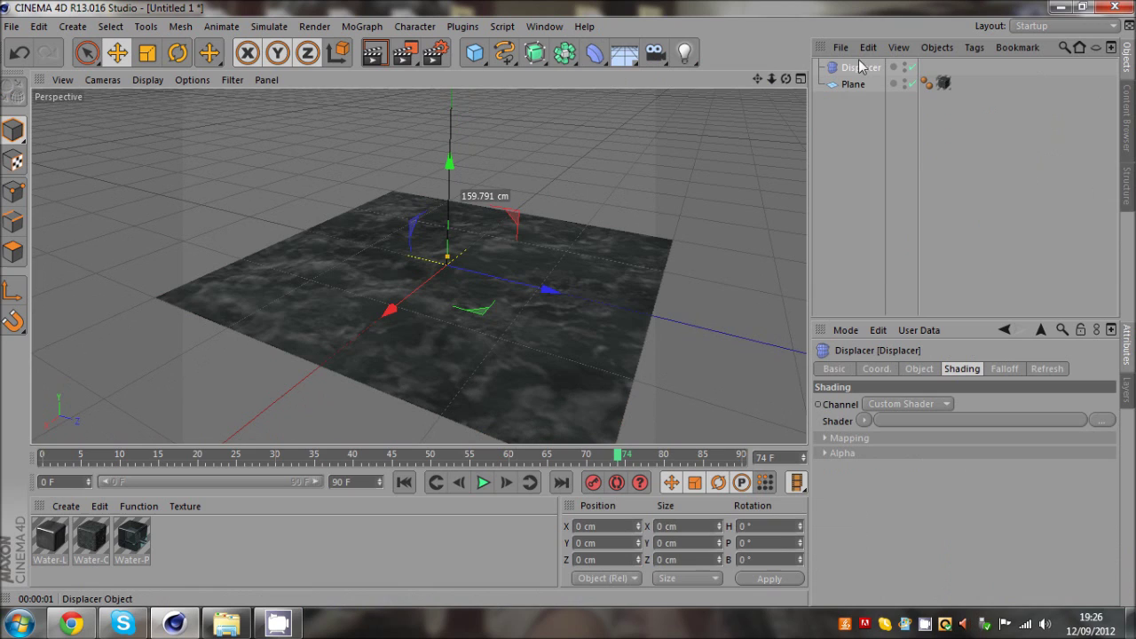
left_click_drag(853, 84, 854, 84)
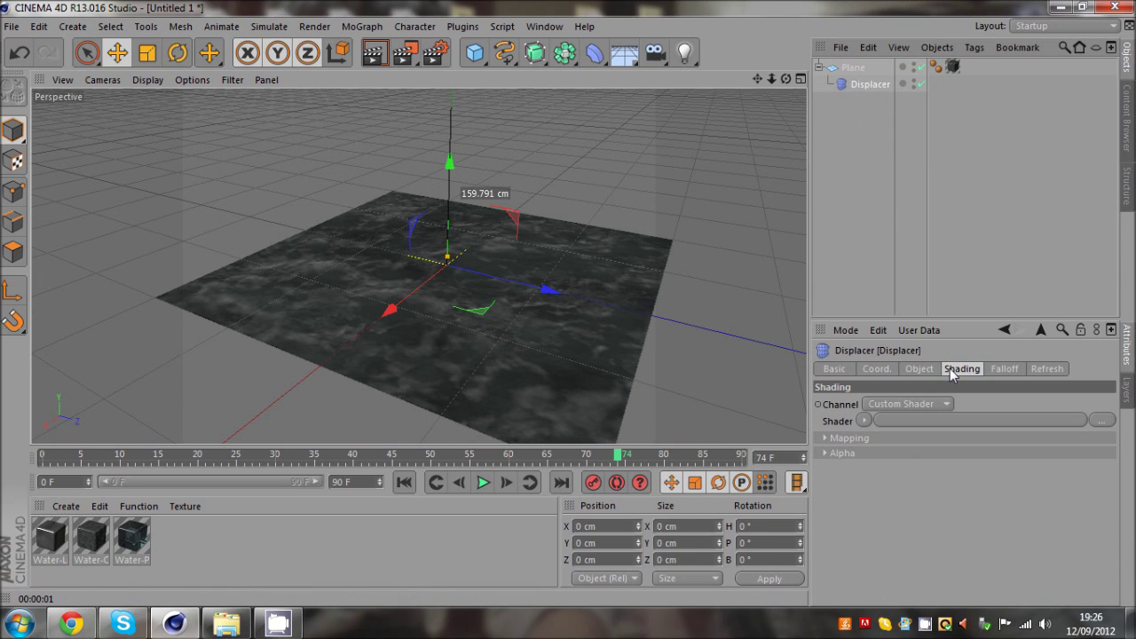
Step: Assign a Noise shader to the Displacer's shading
left_click(866, 420)
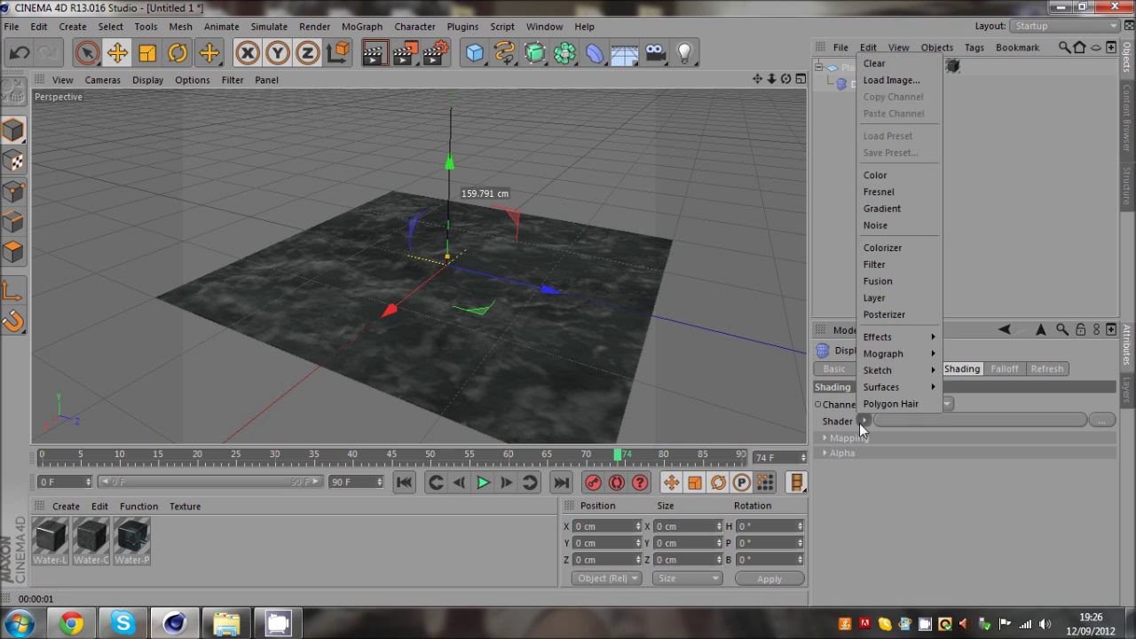
left_click(883, 222)
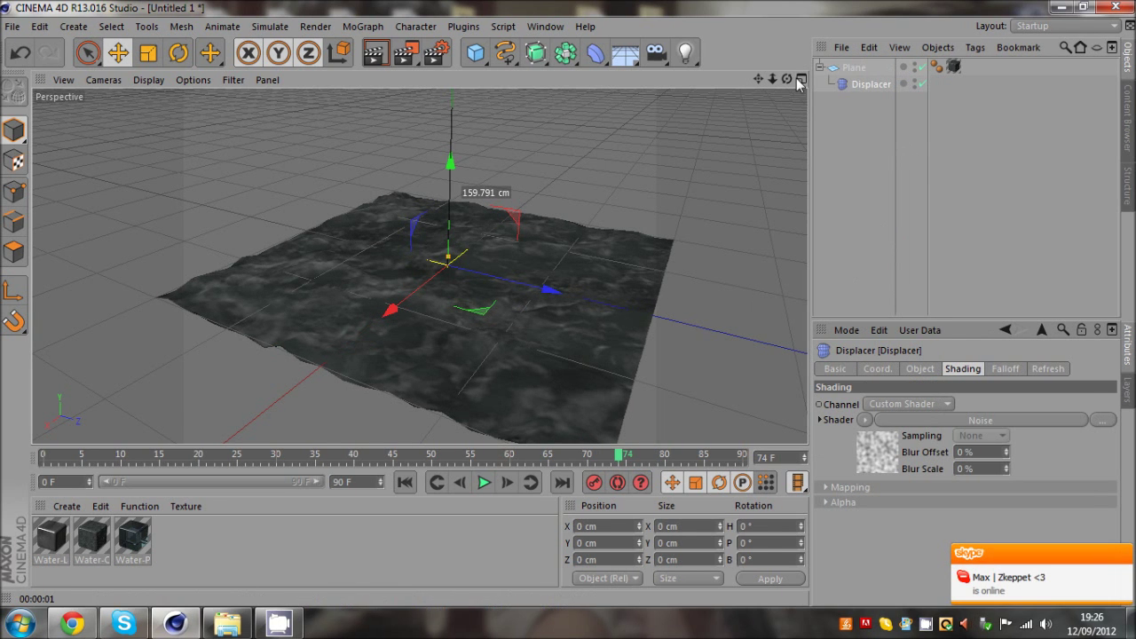
left_click_drag(568, 303, 568, 307, "alt")
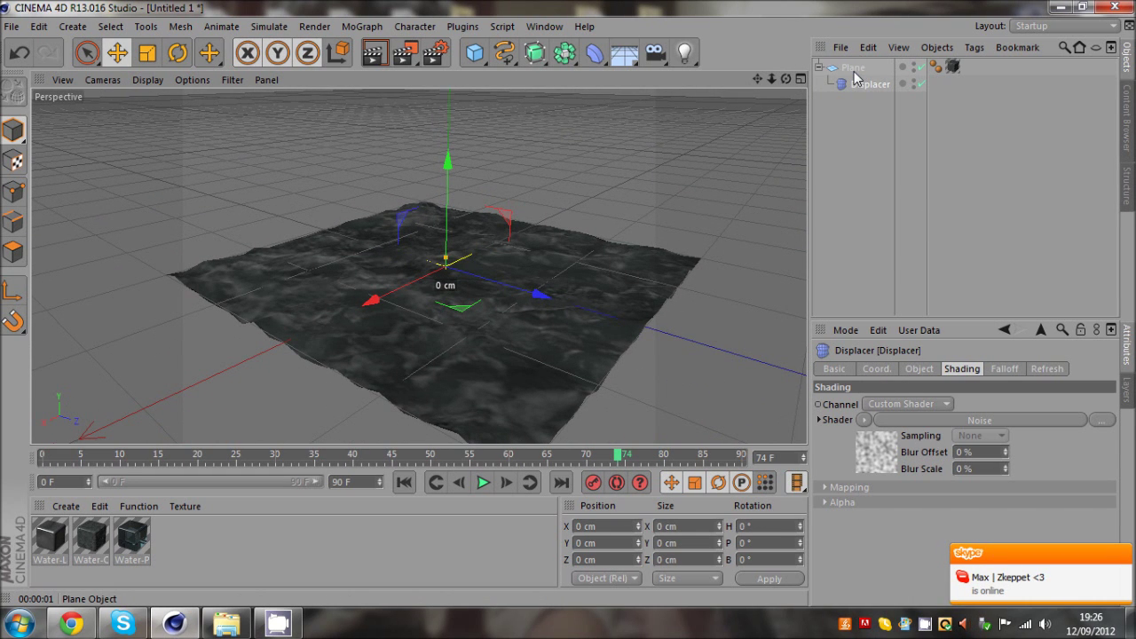
Step: Try a strength of 300 % on the Displacer and settle on 350 %
left_click(914, 370)
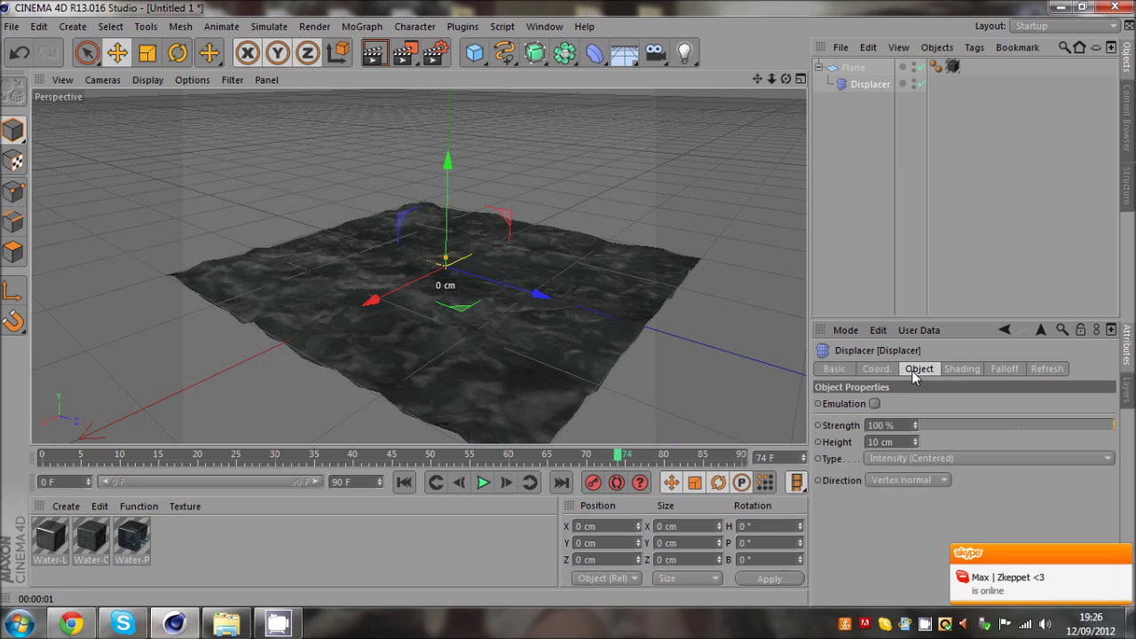
left_click_drag(885, 425, 740, 424)
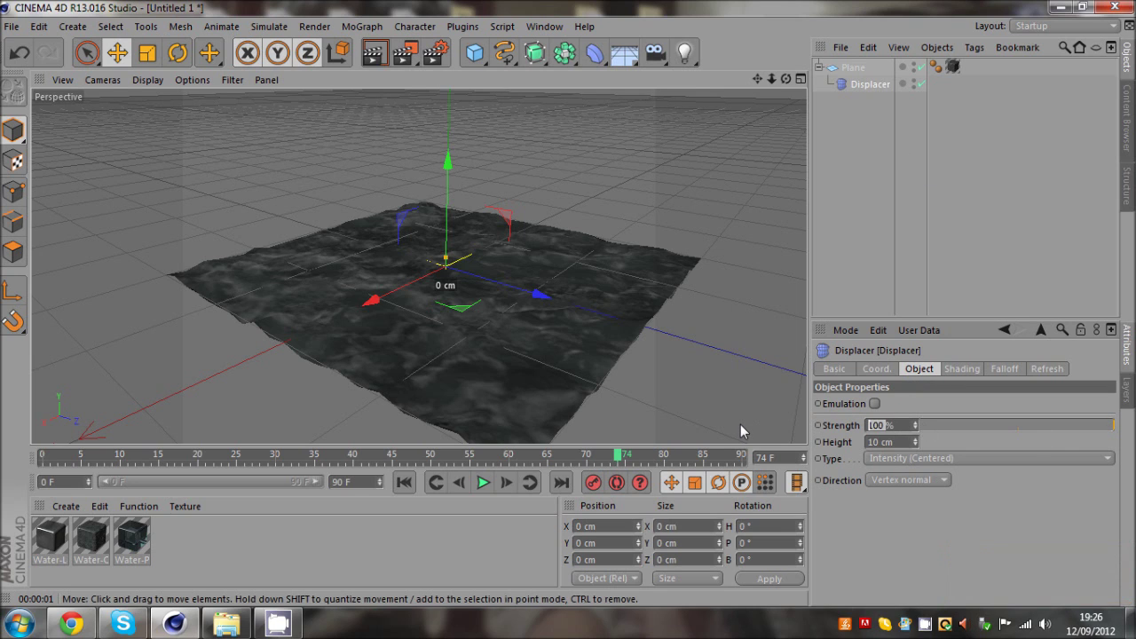
type("30")
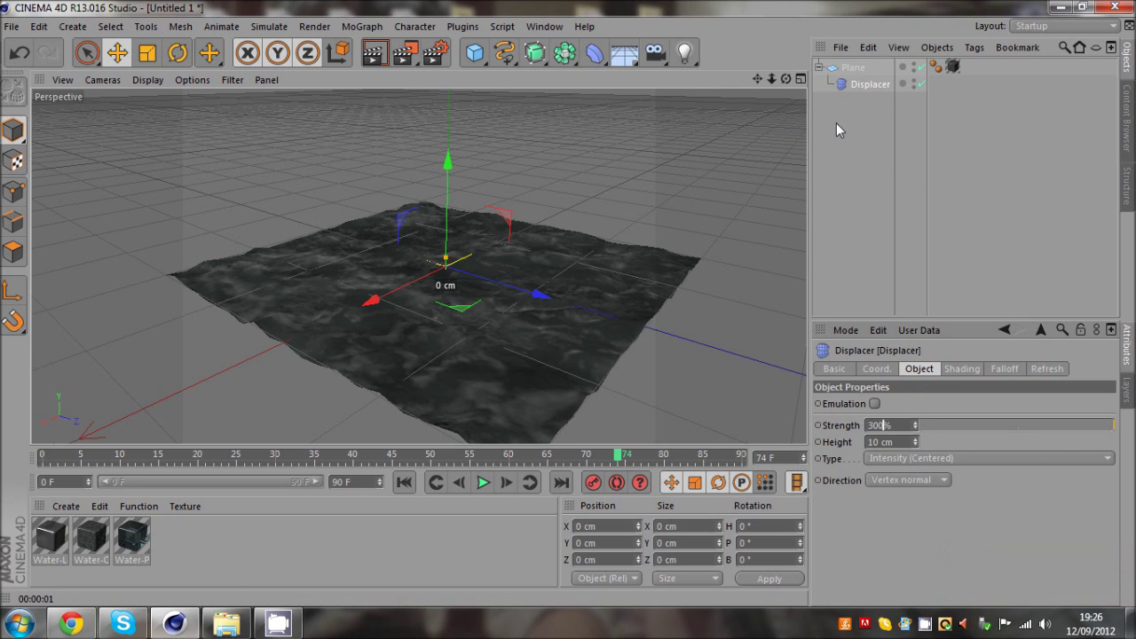
left_click(832, 205)
left_click(866, 83)
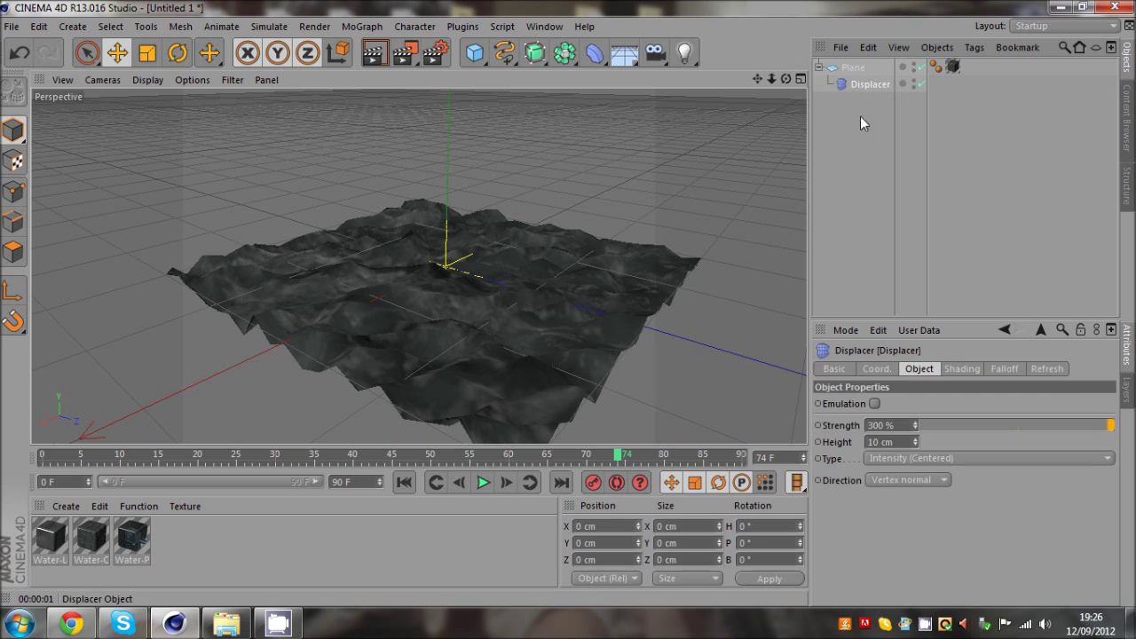
left_click(879, 427)
key("BackSpace")
type("5")
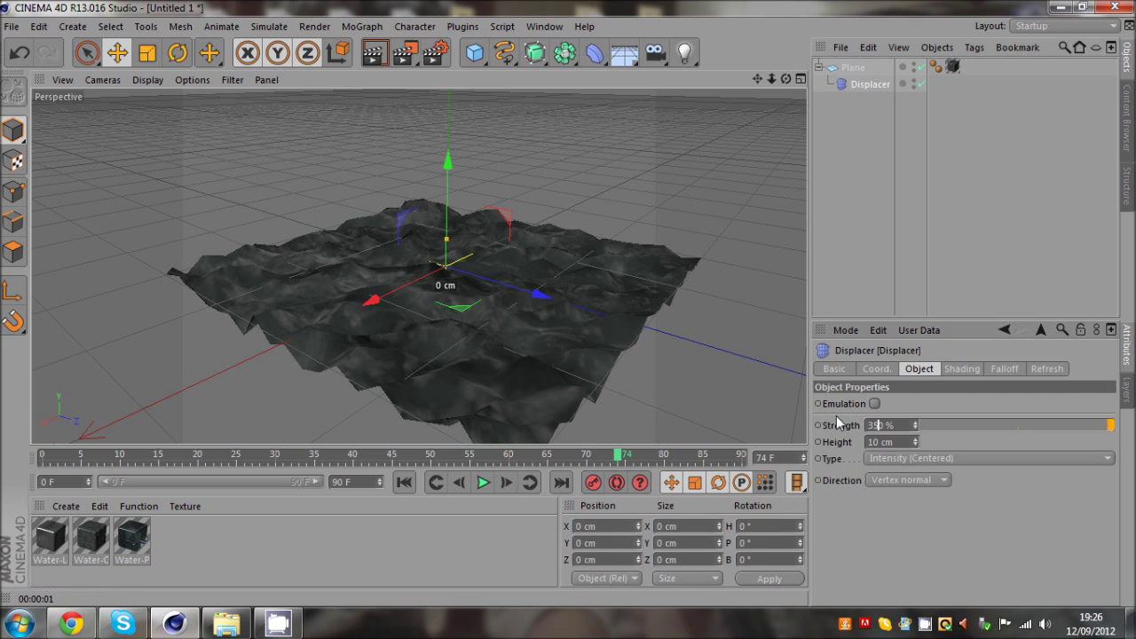
key("Return")
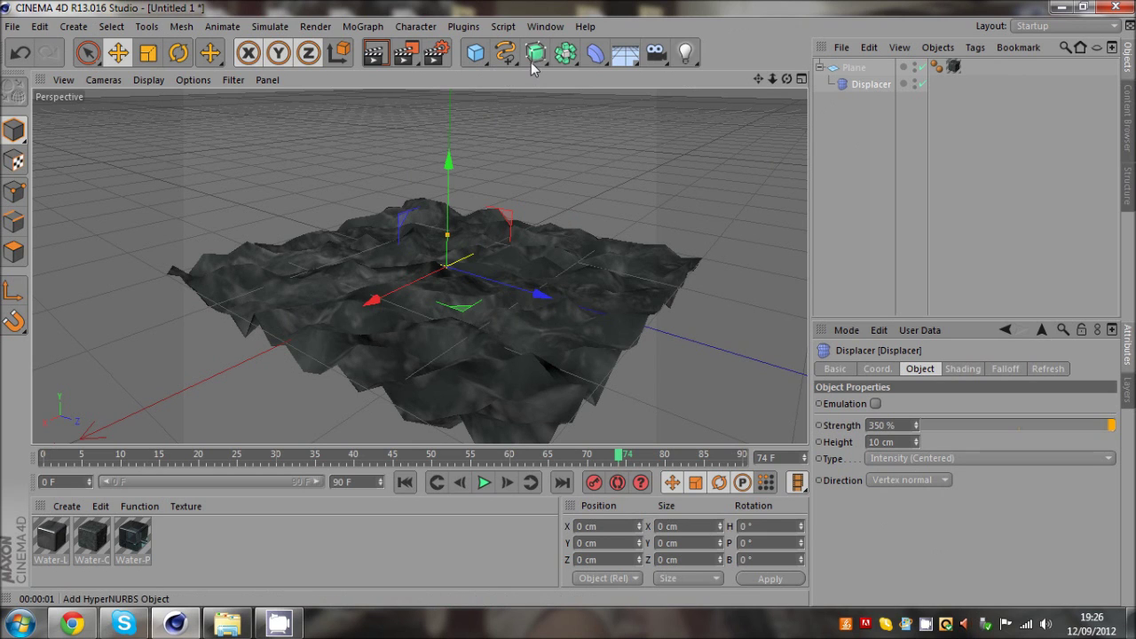
Step: Add a HyperNURBS object and make the plane with its Displacer a child of it
left_click_drag(535, 52, 612, 71)
left_click_drag(860, 83, 868, 67)
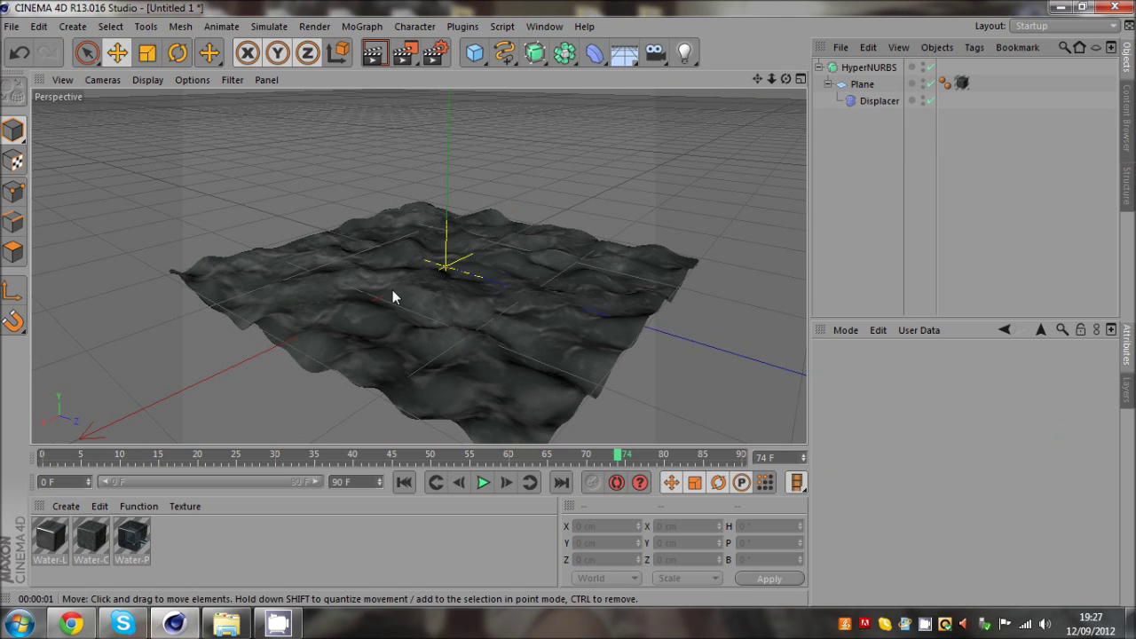
Step: In the Displacer's Noise shader, set the Global Scale to 500 % and the first Relative Scale value to 500 %
left_click(872, 102)
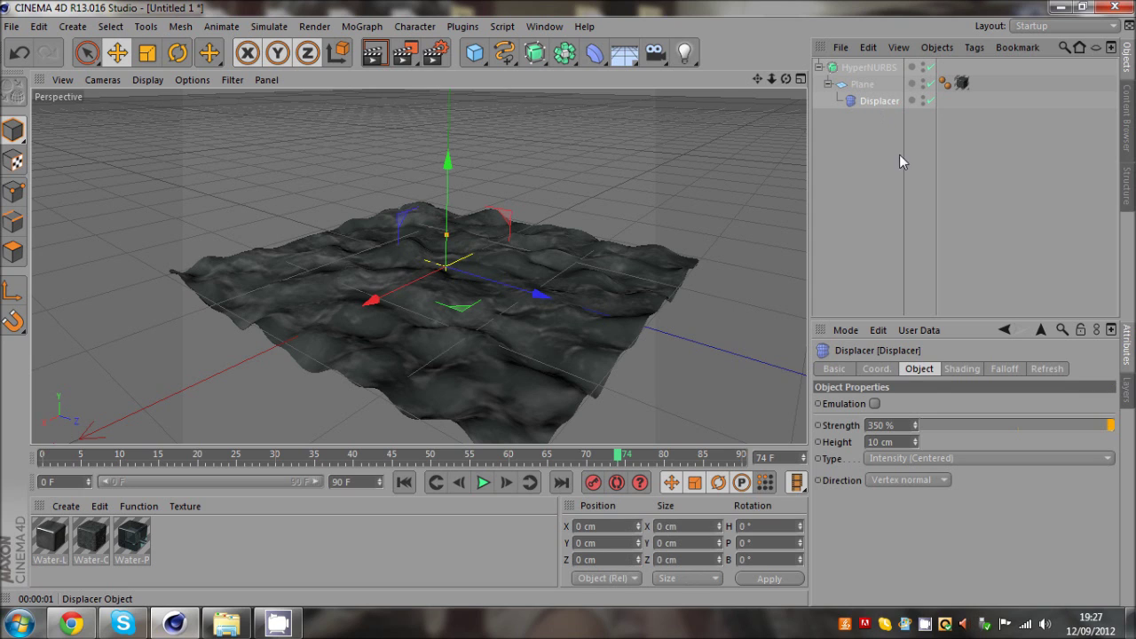
left_click(959, 369)
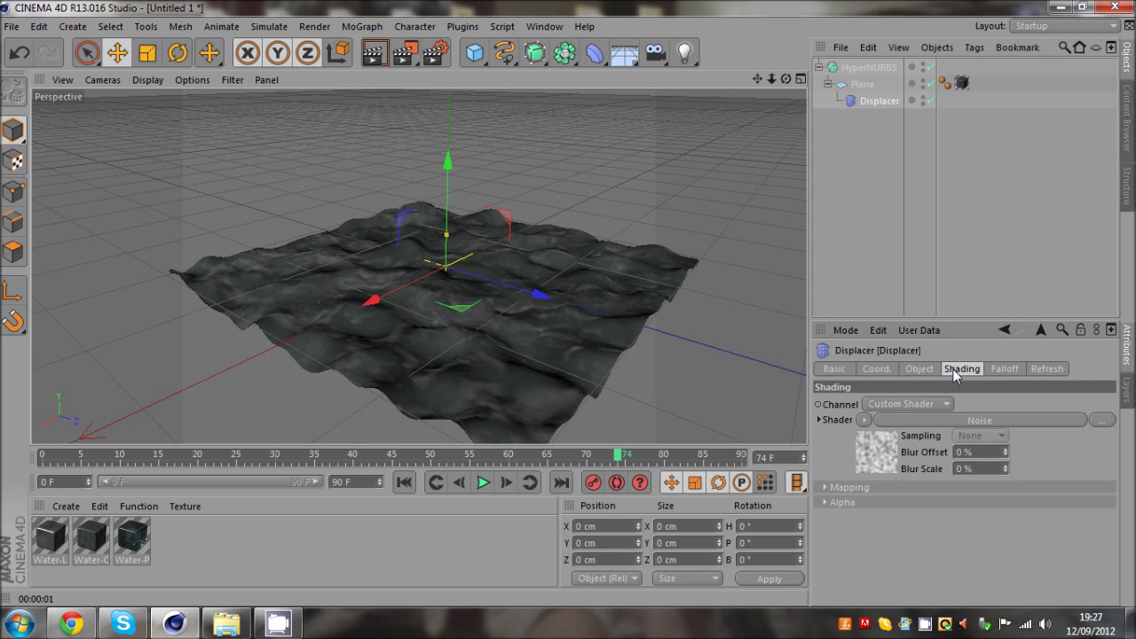
left_click(970, 423)
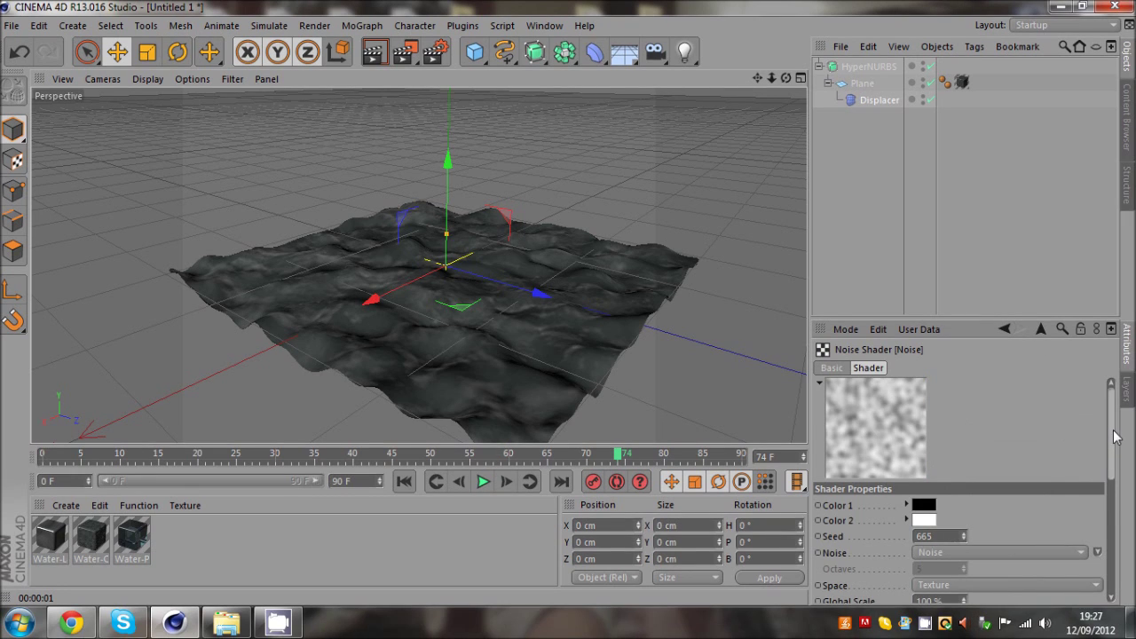
left_click_drag(1112, 435, 1113, 471)
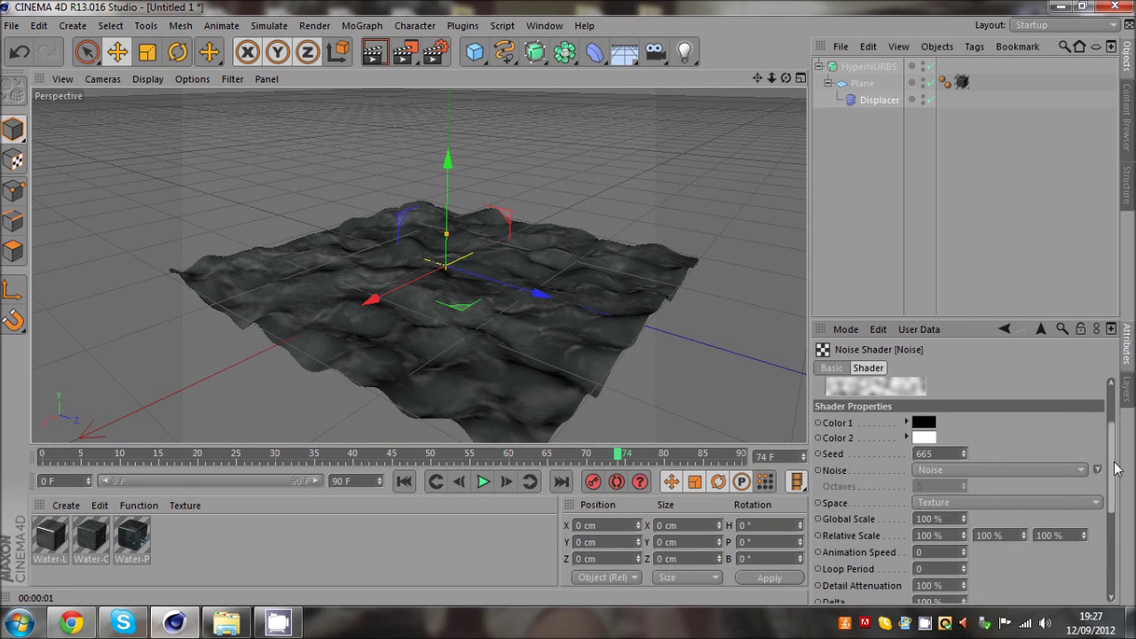
double_click(945, 522)
type("500")
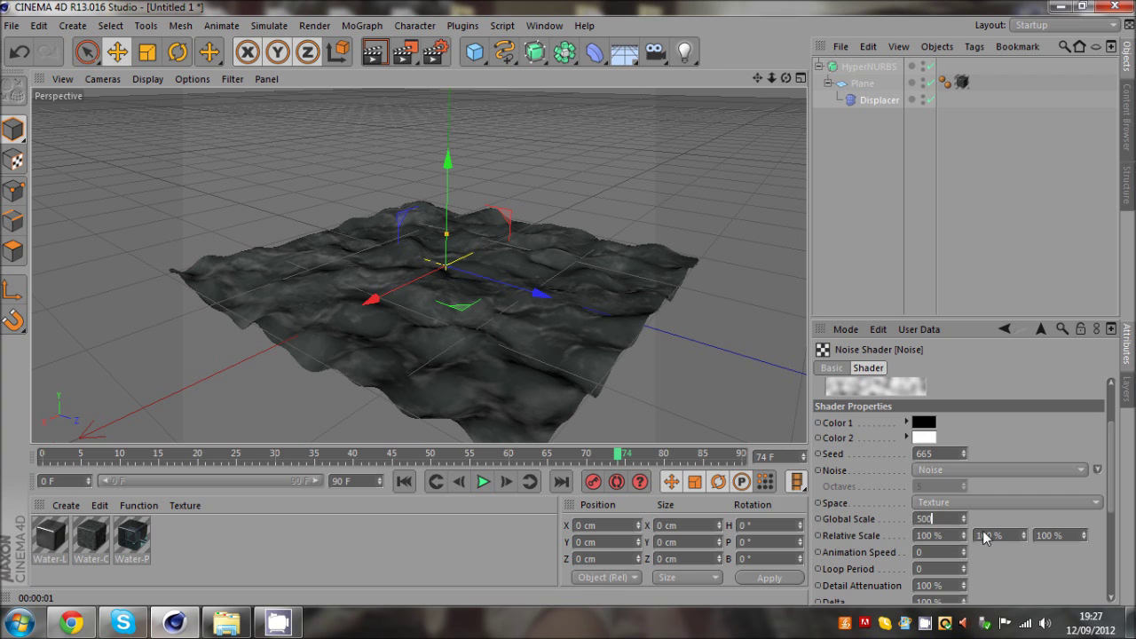
type("500")
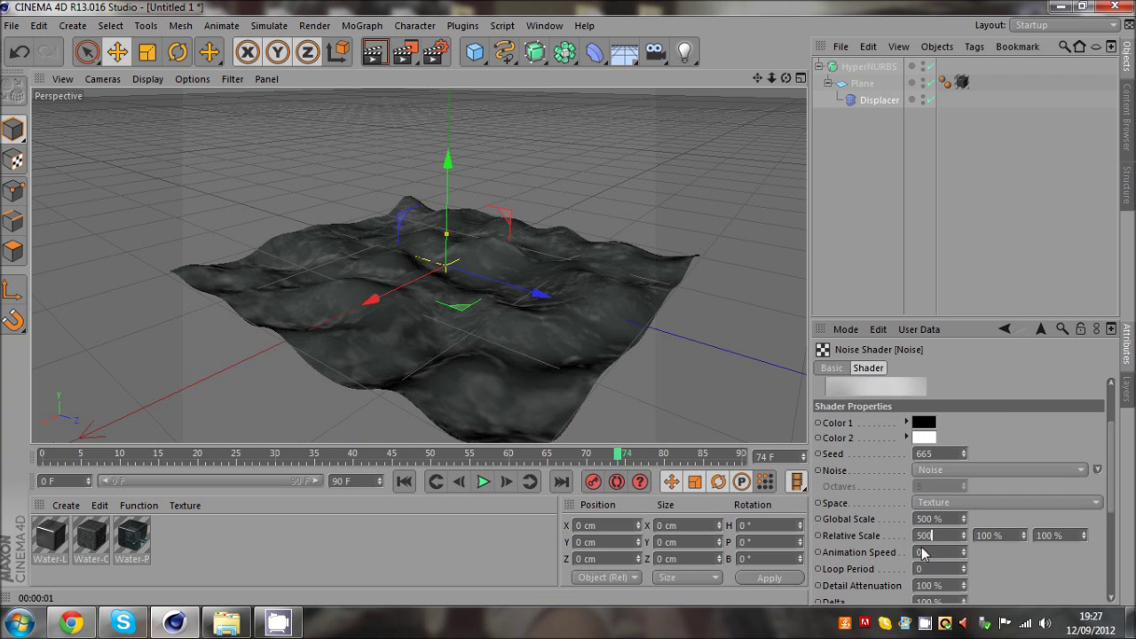
key("Return")
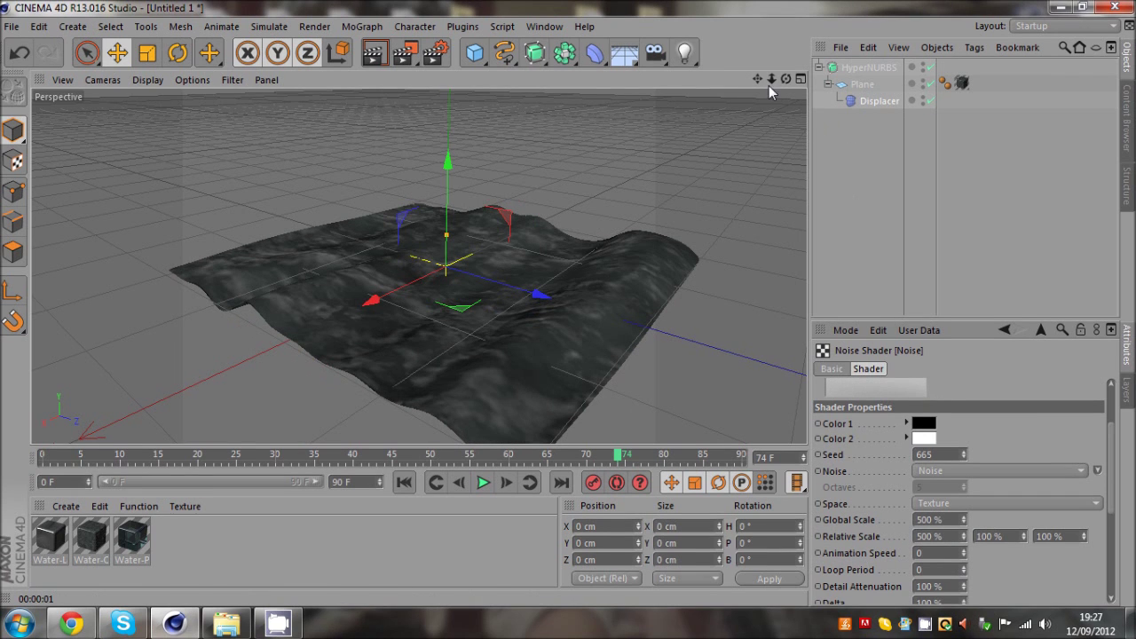
Step: Set the noise's Animation Speed to 1, third Movement value to 1 cm and Speed to 1 %, and preview the waves by scrubbing the timeline
left_click_drag(785, 78, 566, 302)
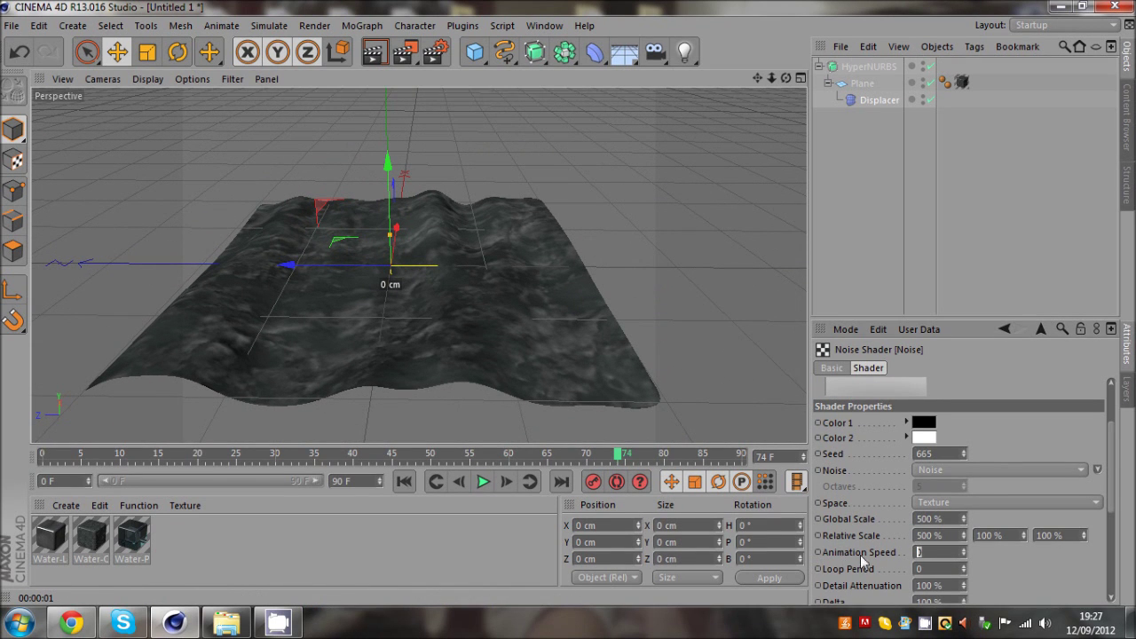
key("Return")
scroll(992, 565, "down", 3)
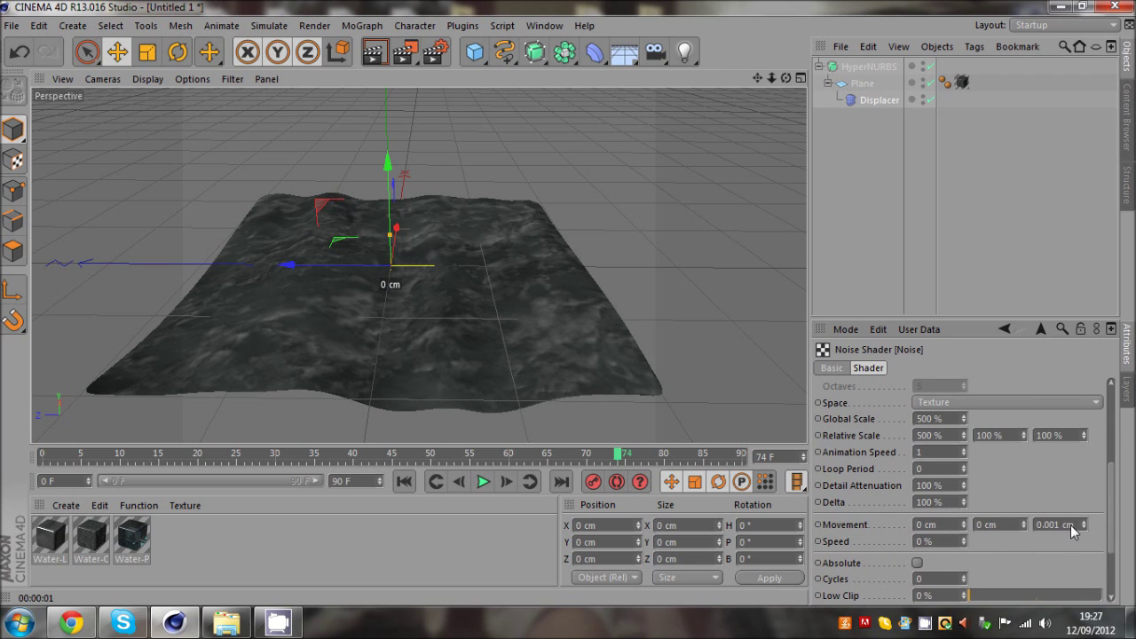
type("0")
type("1")
key("Return")
left_click_drag(393, 459, 155, 455)
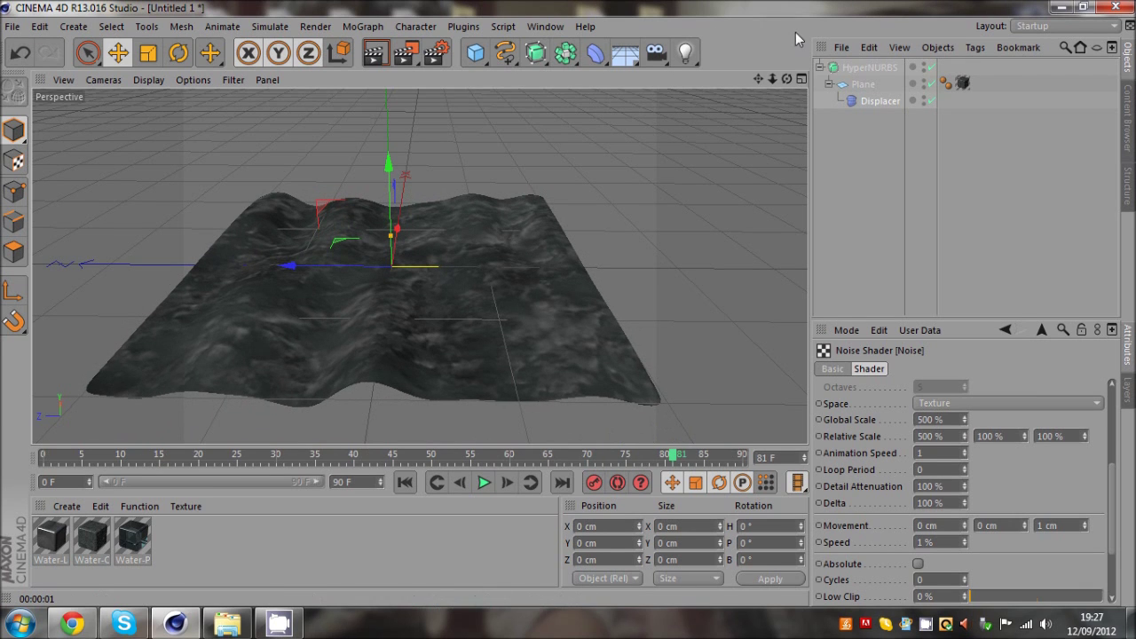
left_click_drag(784, 79, 568, 302)
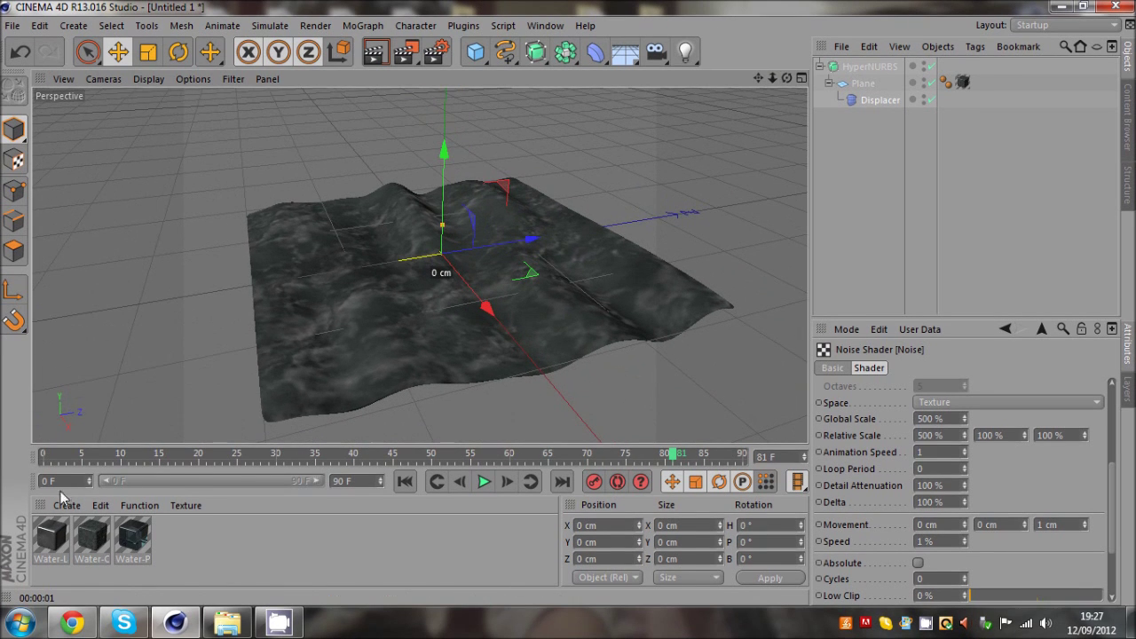
left_click(64, 505)
mouse_move(80, 479)
mouse_move(220, 537)
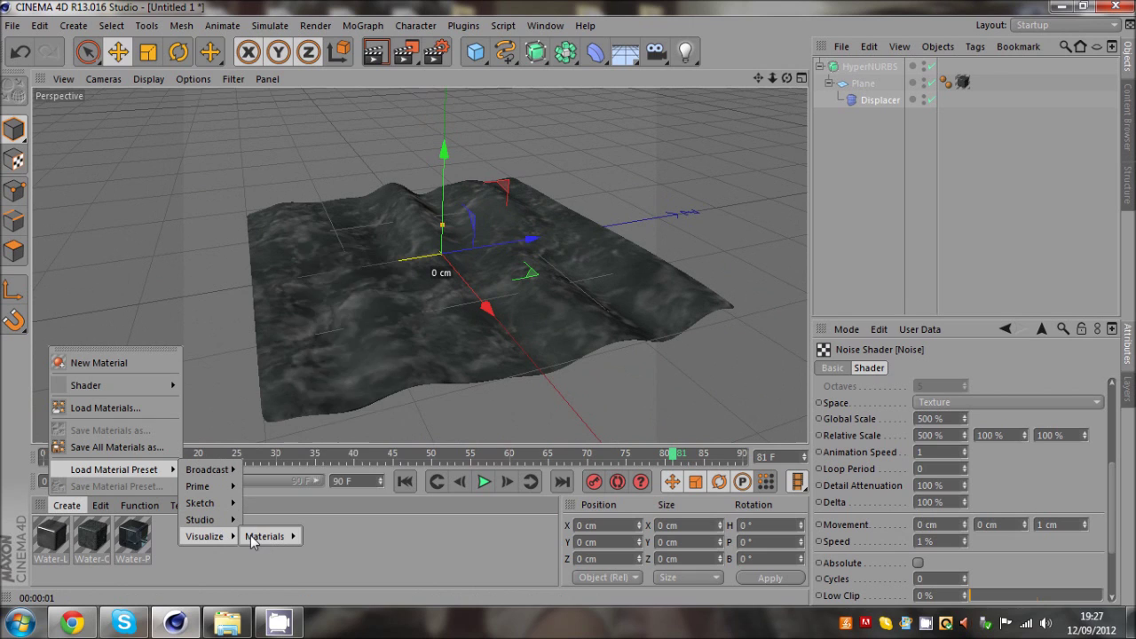
mouse_move(259, 537)
mouse_move(340, 451)
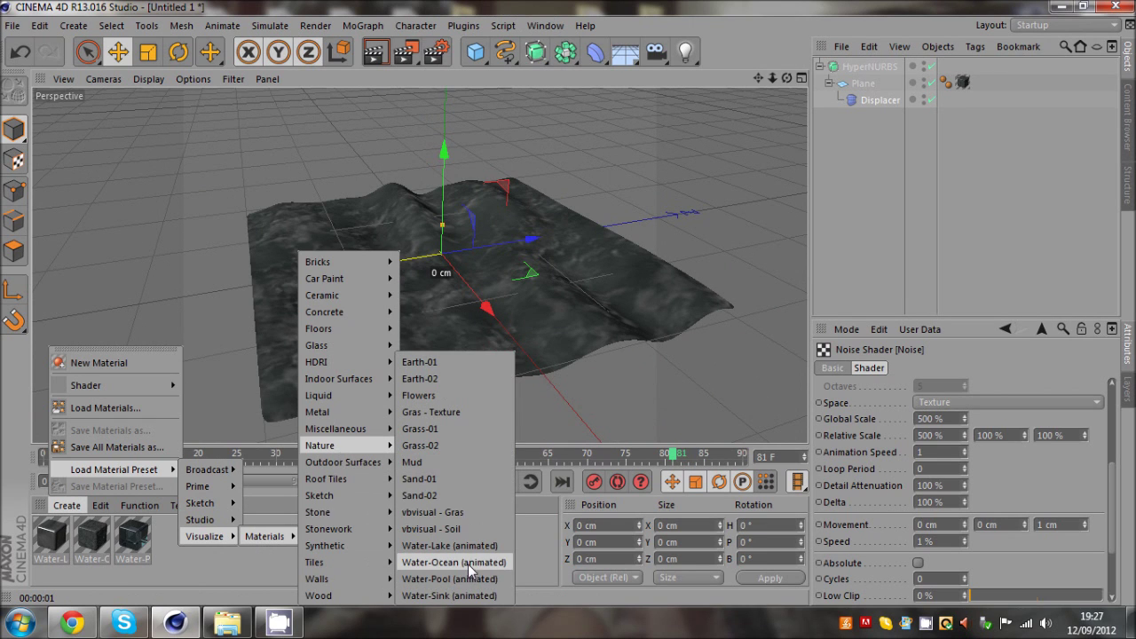
left_click(107, 562)
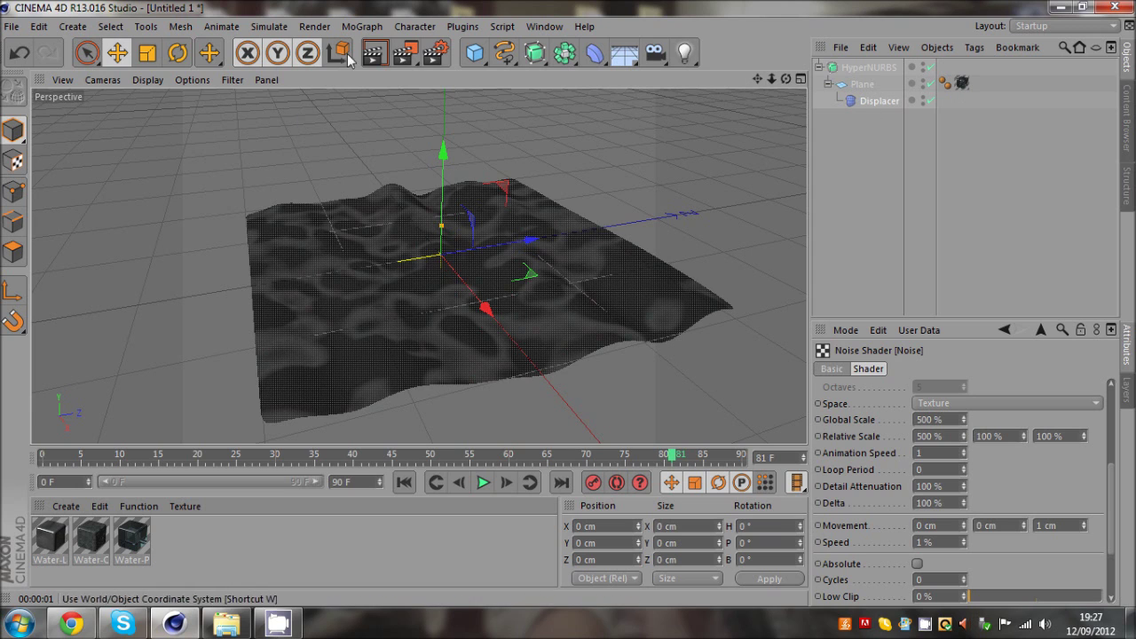
Step: Try the loaded water materials on the plane and render the view with each to compare them
left_click(371, 56)
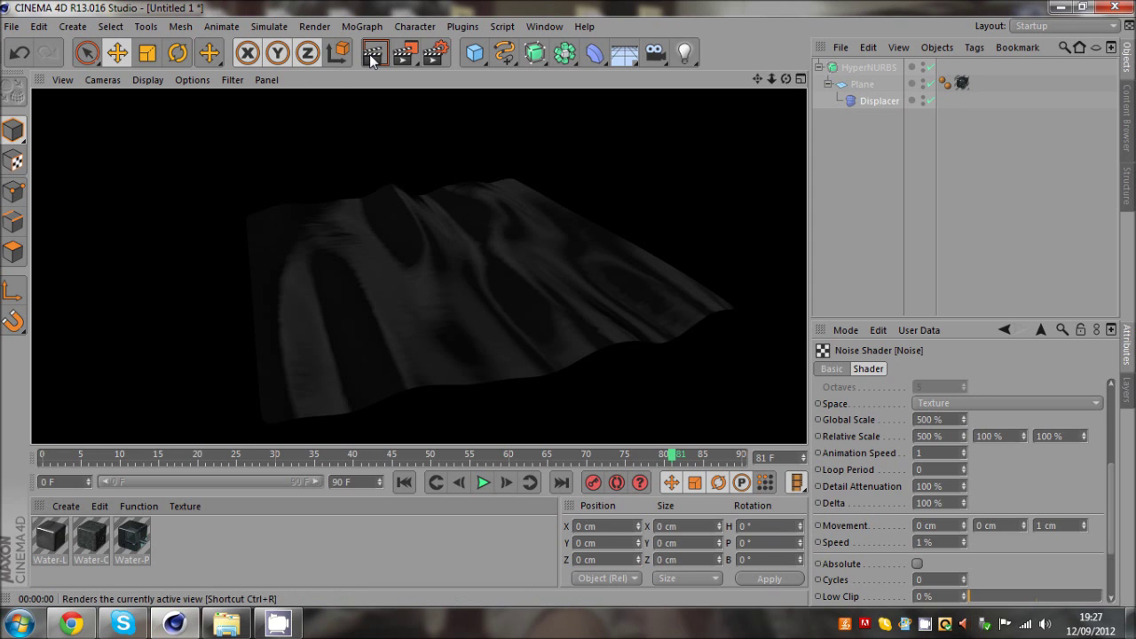
left_click_drag(107, 519, 963, 83)
left_click(376, 55)
left_click(375, 55)
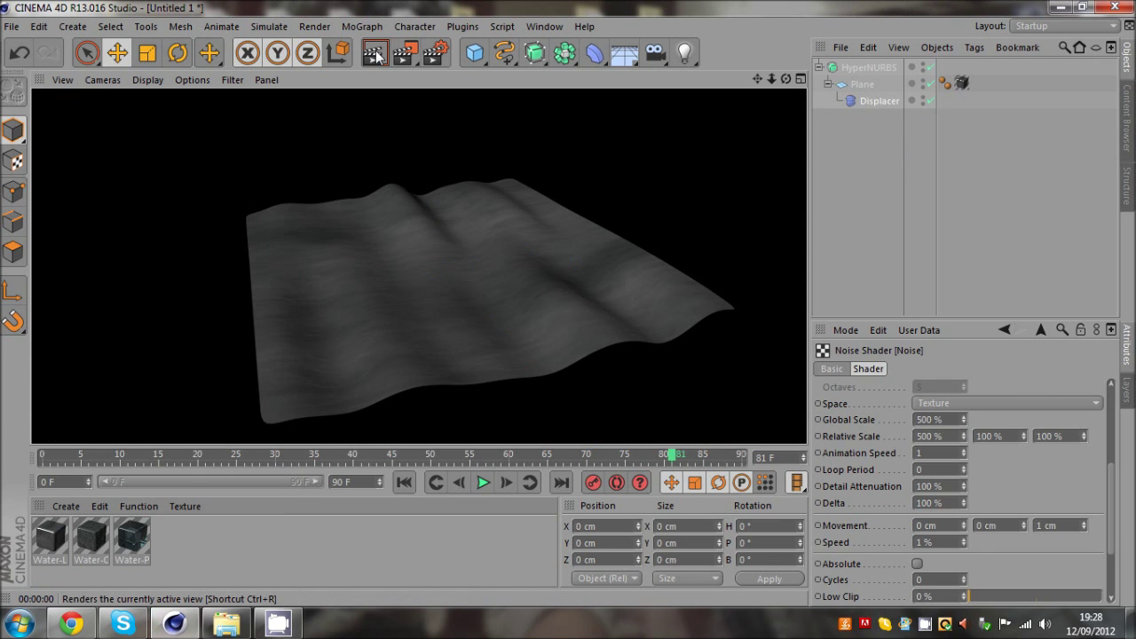
left_click(961, 84)
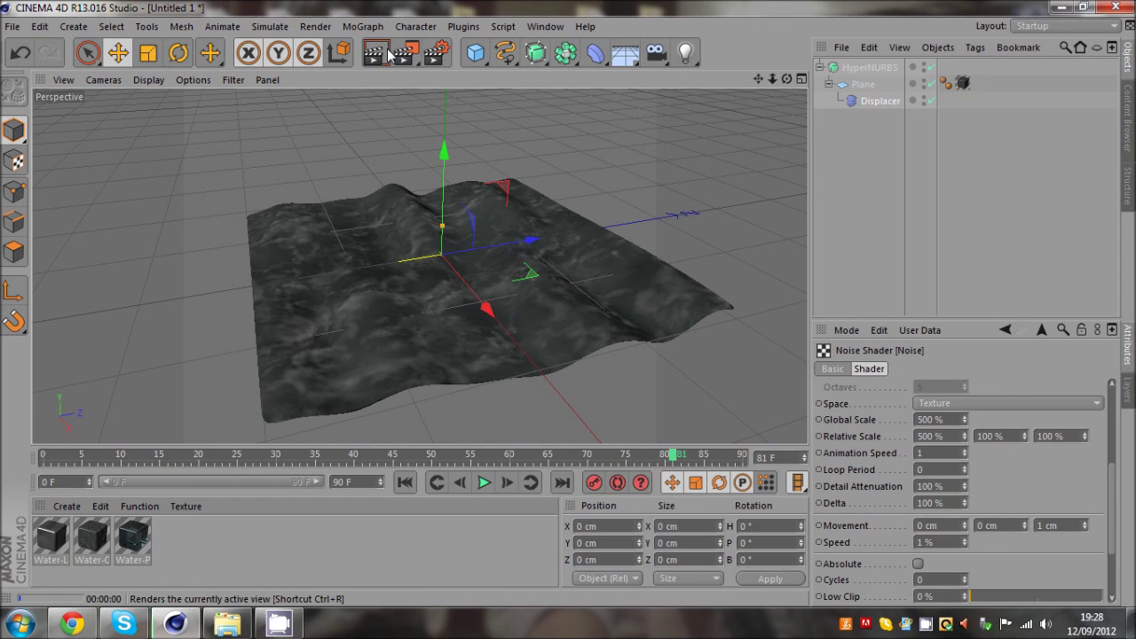
left_click(388, 53)
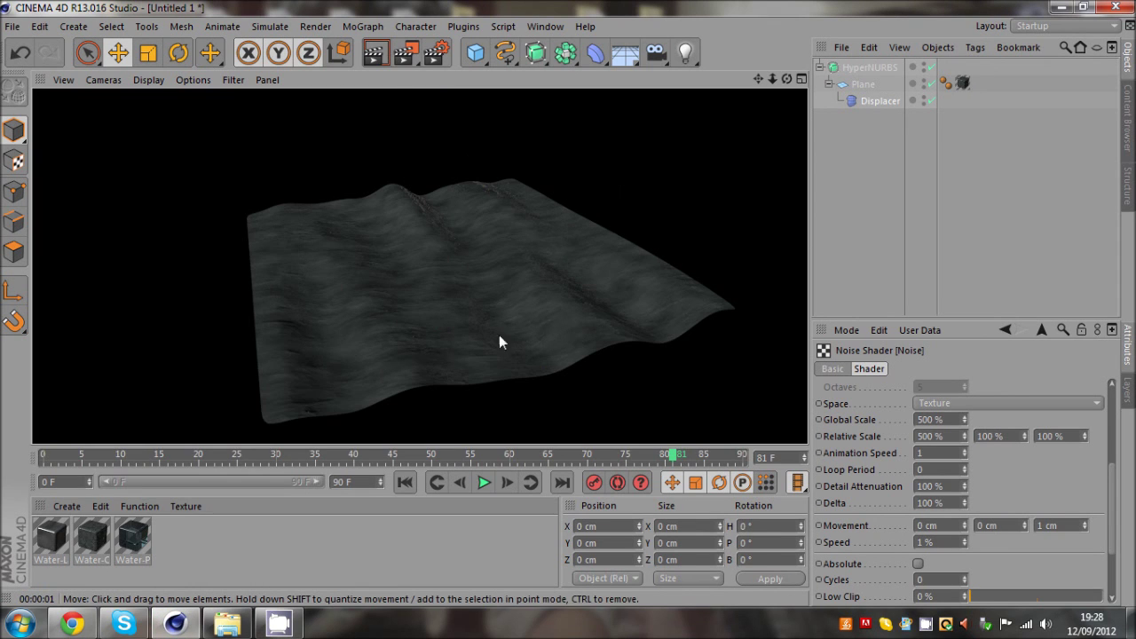
Step: Move the playhead to frame 41 and load the Highlights (Sea).c4d preset from the Content Browser into the scene
left_click_drag(240, 454, 362, 455)
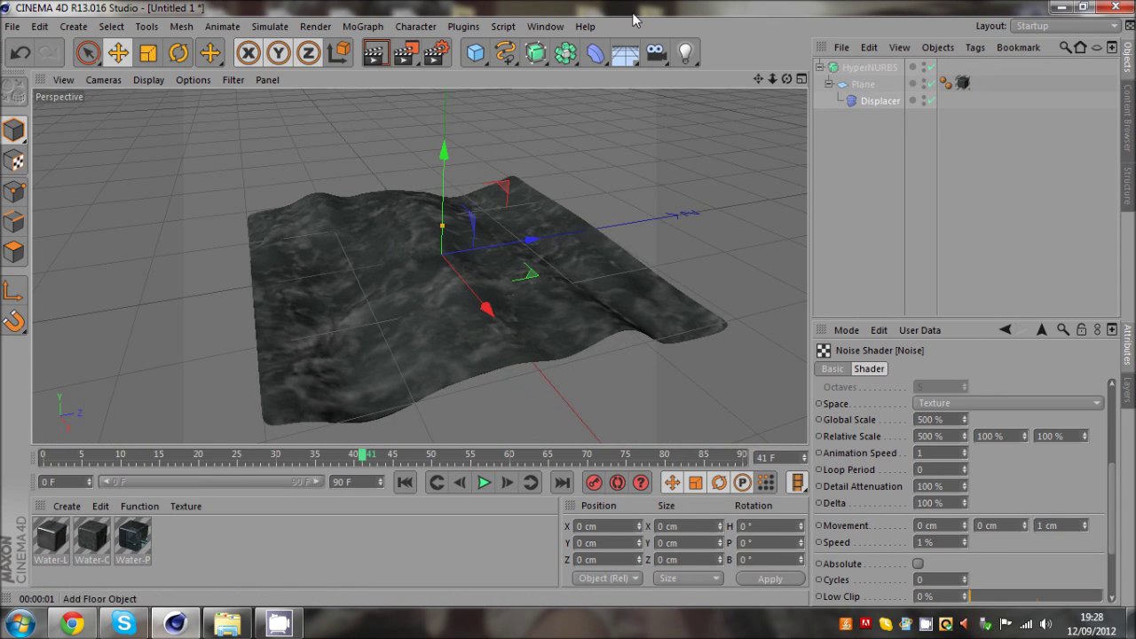
left_click(544, 26)
left_click(573, 111)
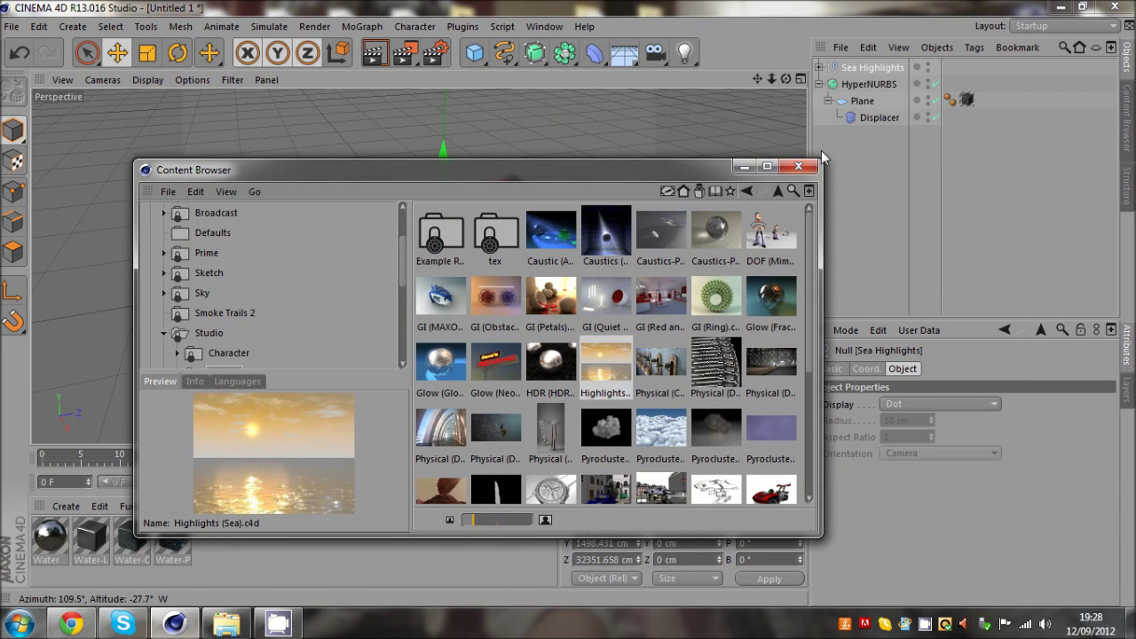
left_click(798, 166)
Step: Delete the camera, light and sky from the Sea Highlights group
left_click(819, 84)
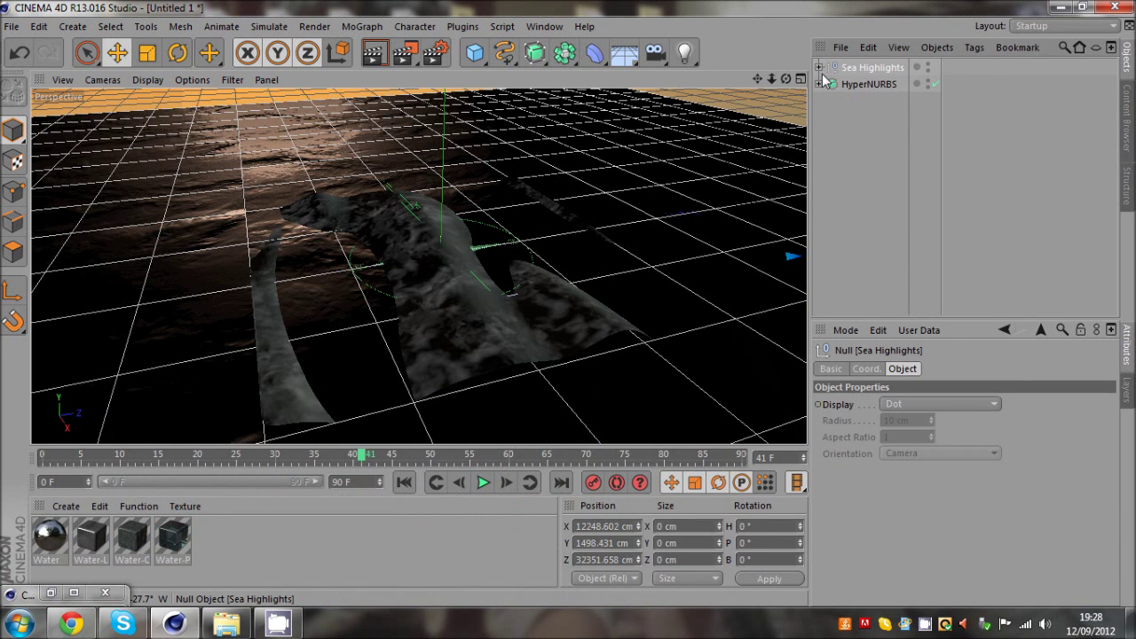
left_click(819, 68)
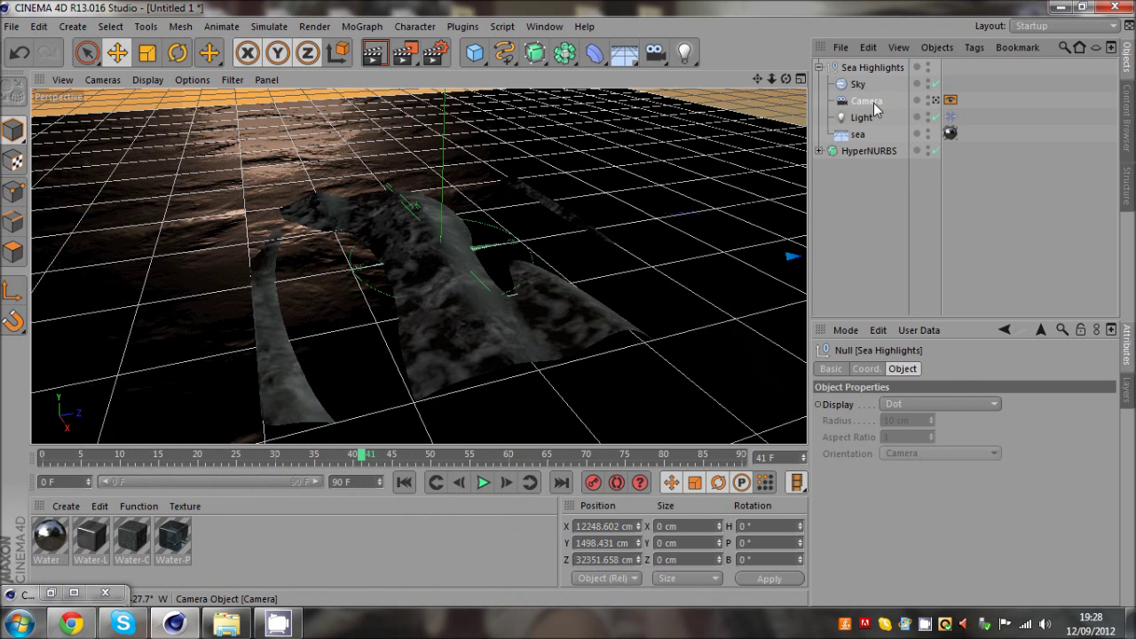
key("Delete")
left_click(858, 103)
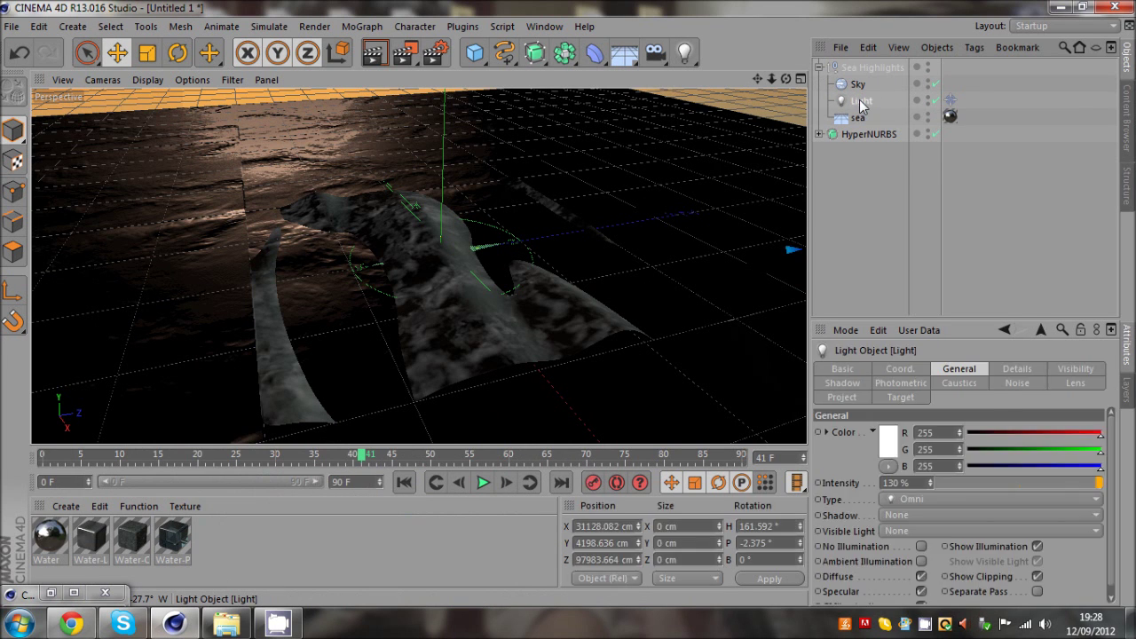
key("Delete")
left_click(855, 86)
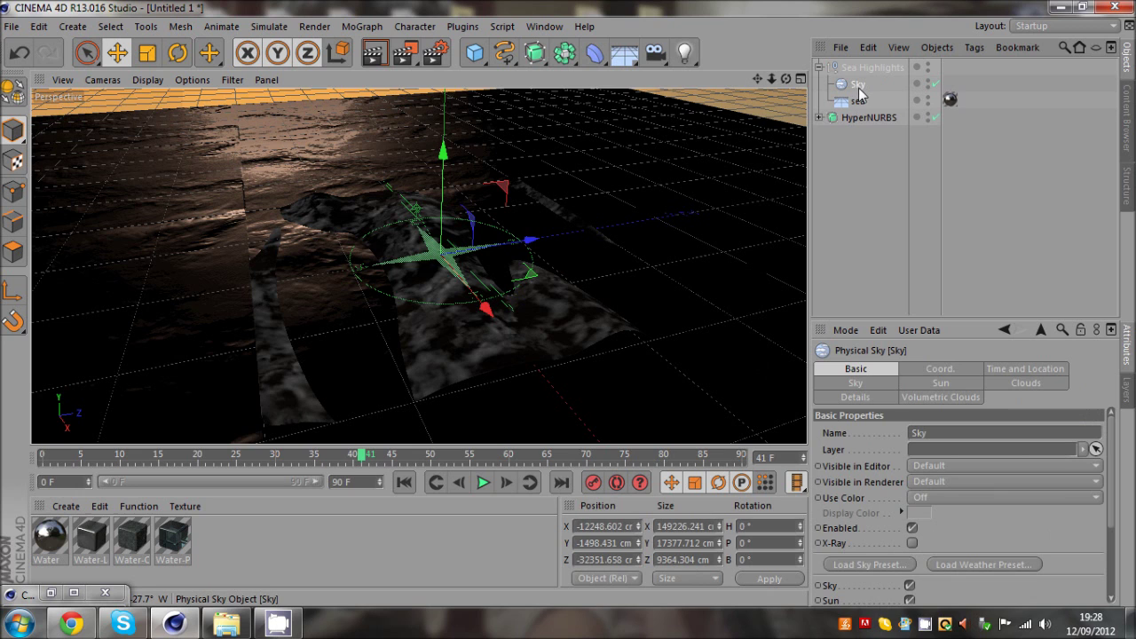
key("Delete")
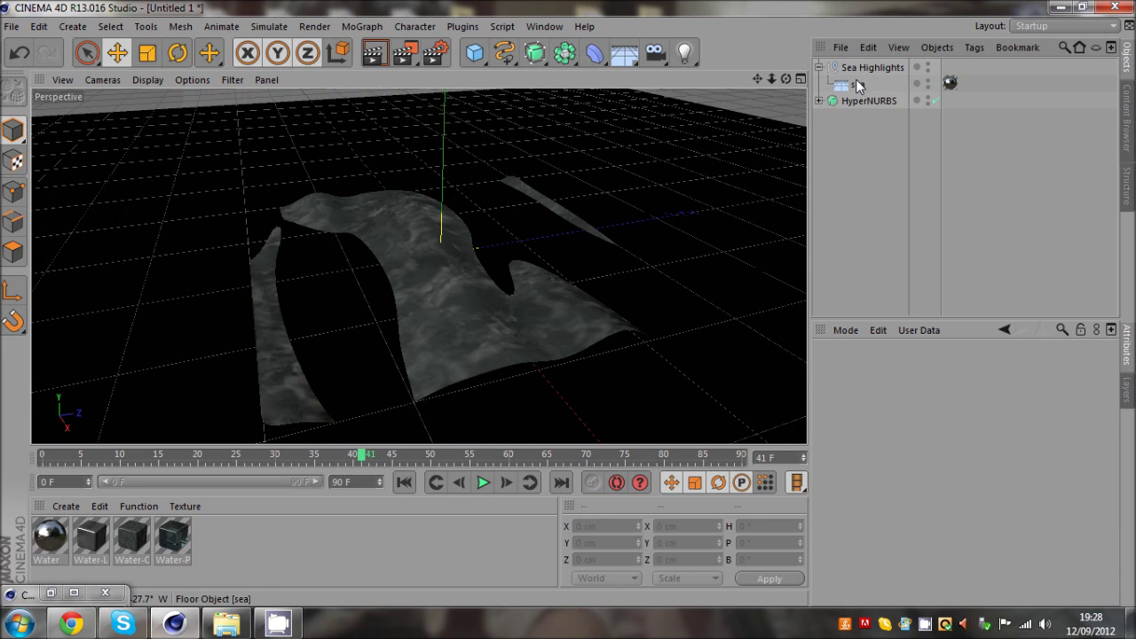
Step: Take the sea floor out of the Sea Highlights group, and disable and hide the HyperNURBS object
left_click(859, 68)
left_click_drag(853, 85, 863, 124)
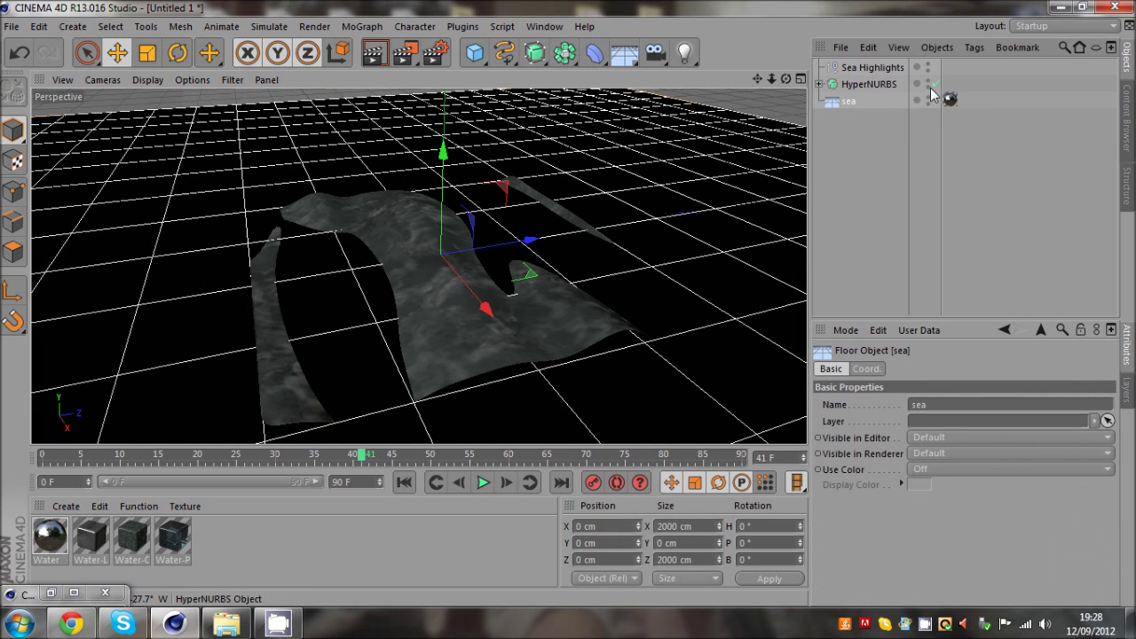
left_click(933, 85)
double_click(927, 81, "alt")
Step: Delete the emptied Sea Highlights null and render the view with the HyperNURBS hidden
left_click(889, 67)
key("Delete")
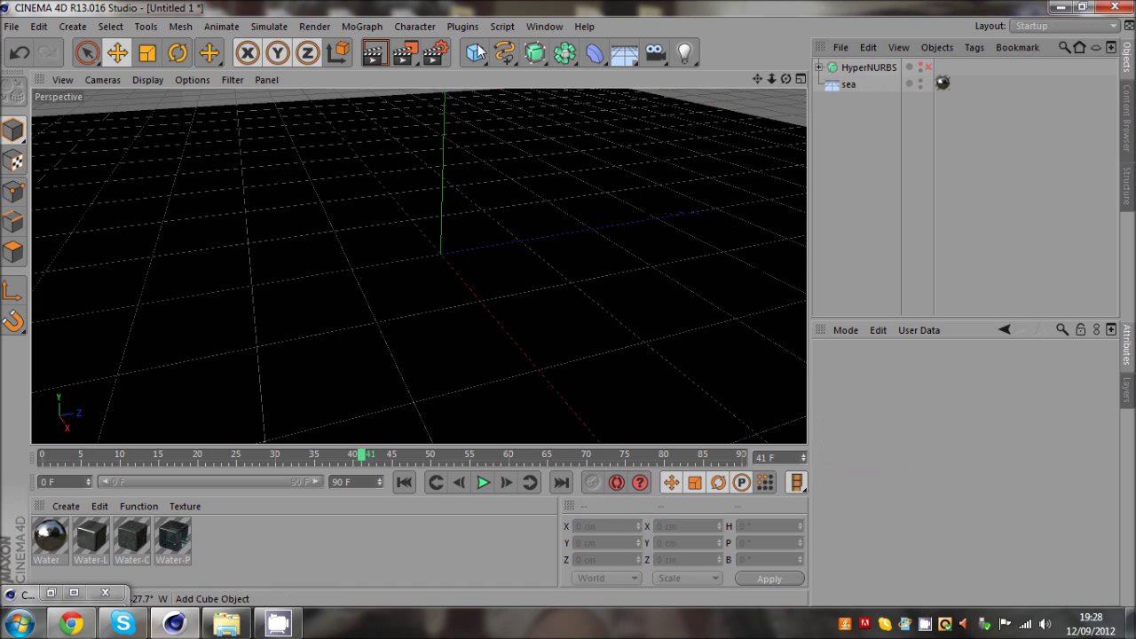
left_click(376, 56)
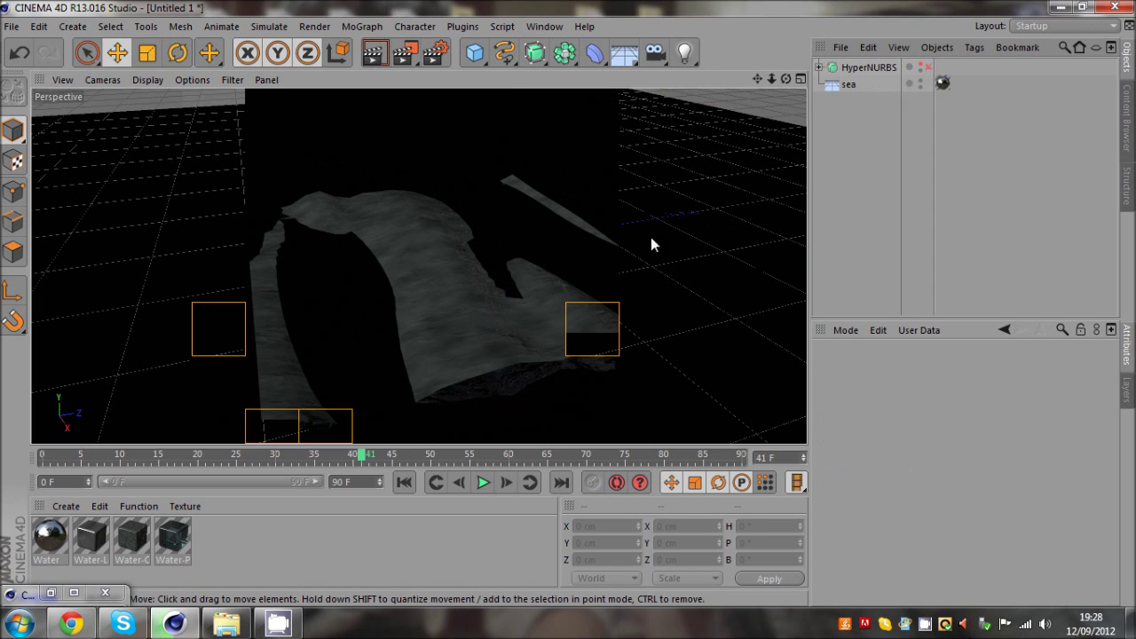
key("ctrl+r")
double_click(919, 71)
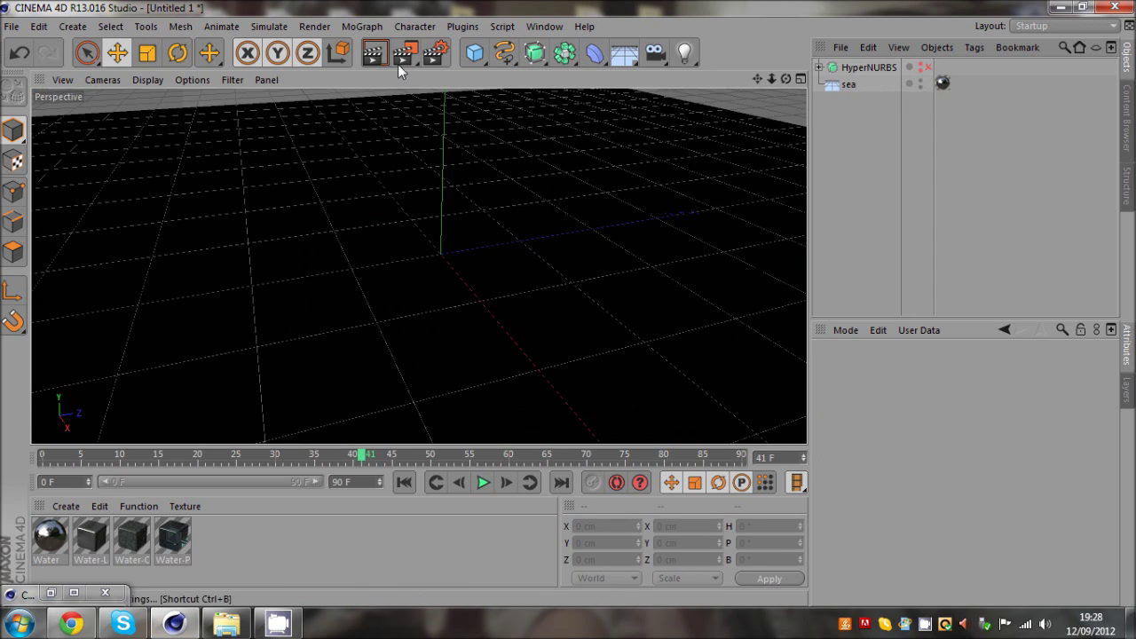
Step: Render the view with the sea floor alone, and delete the sea floor from the scene
key("ctrl+r")
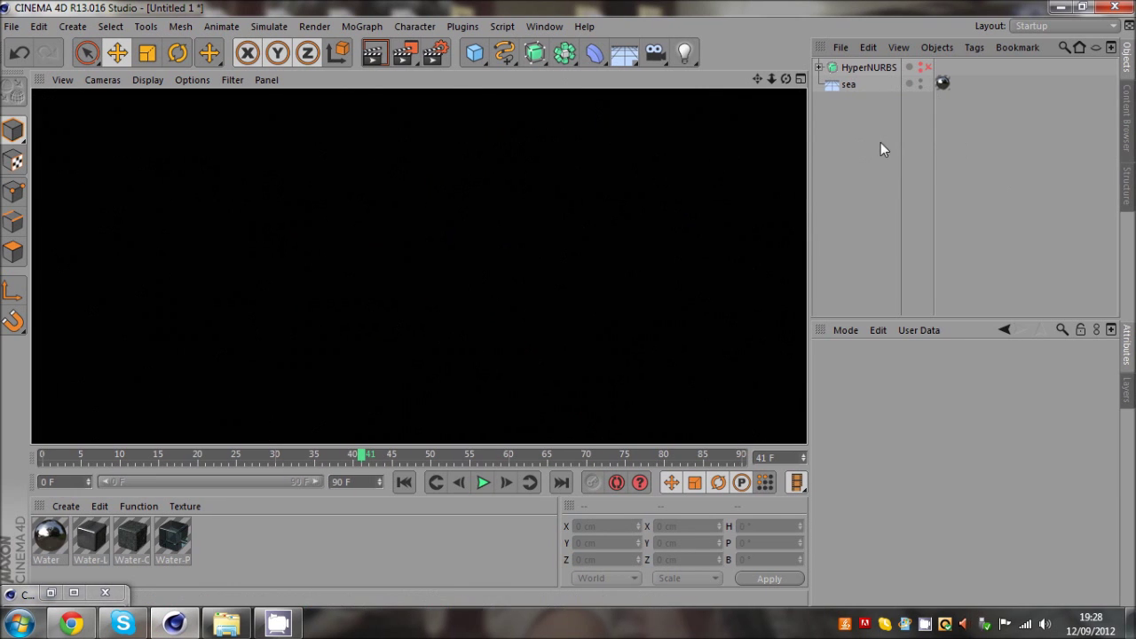
left_click(837, 86)
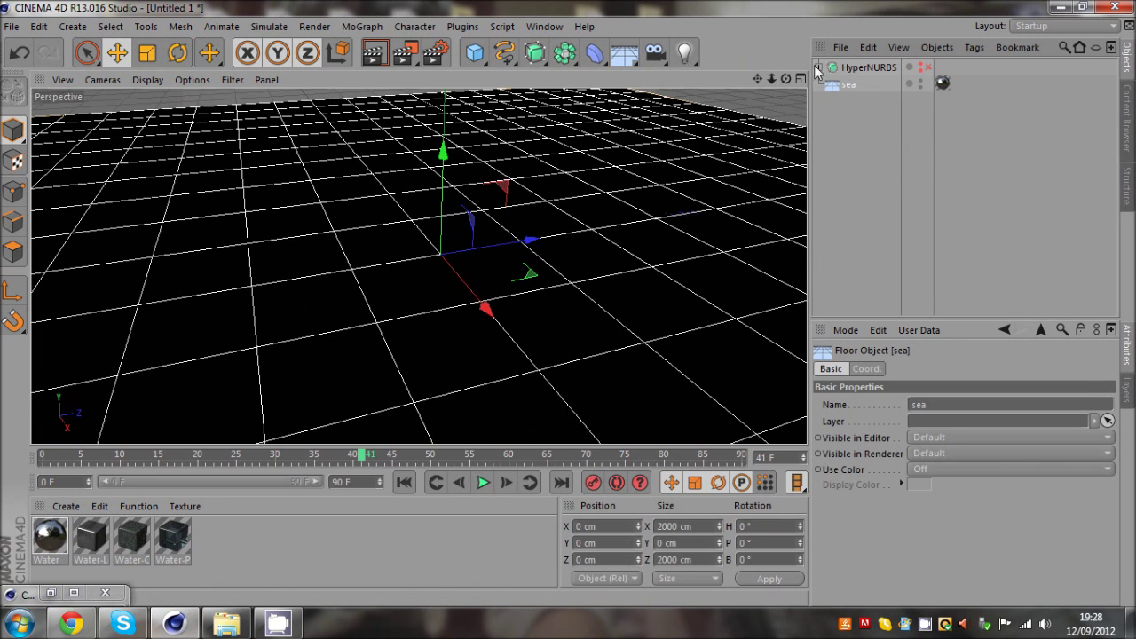
key("Delete")
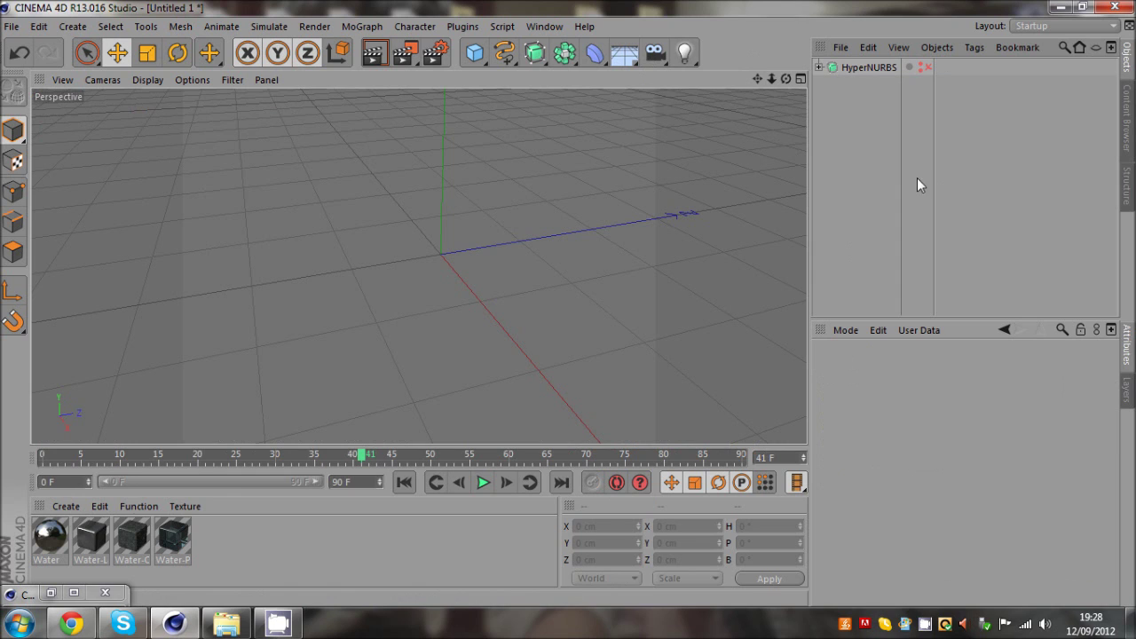
Step: Replace the Plane's material with the Water material and turn the HyperNURBS back on and visible
left_click(820, 66)
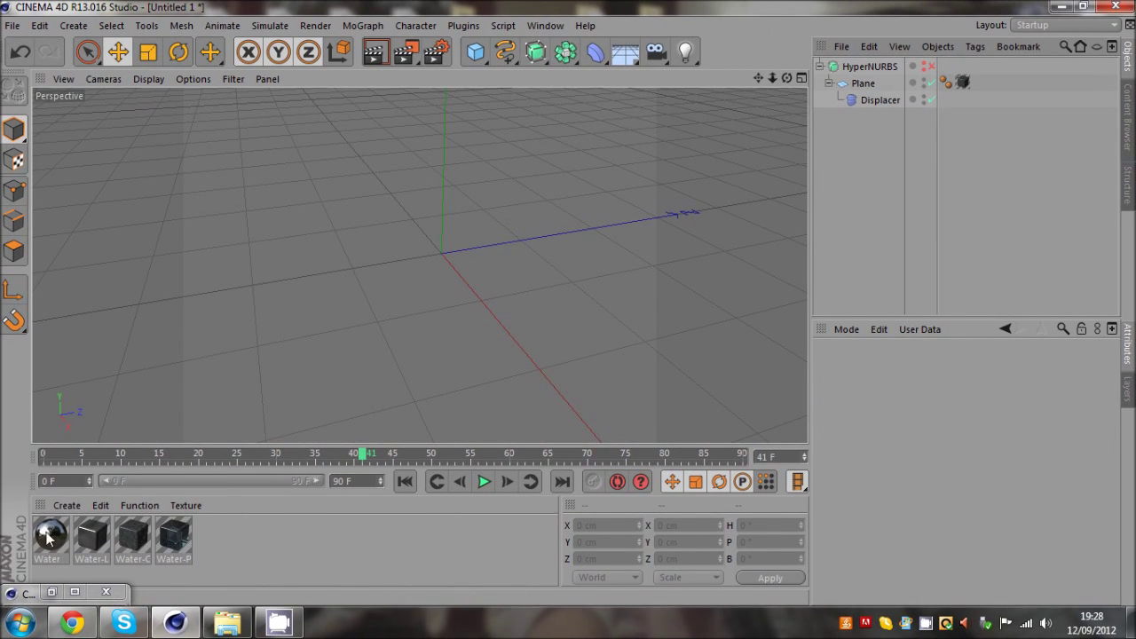
left_click_drag(49, 537, 961, 84)
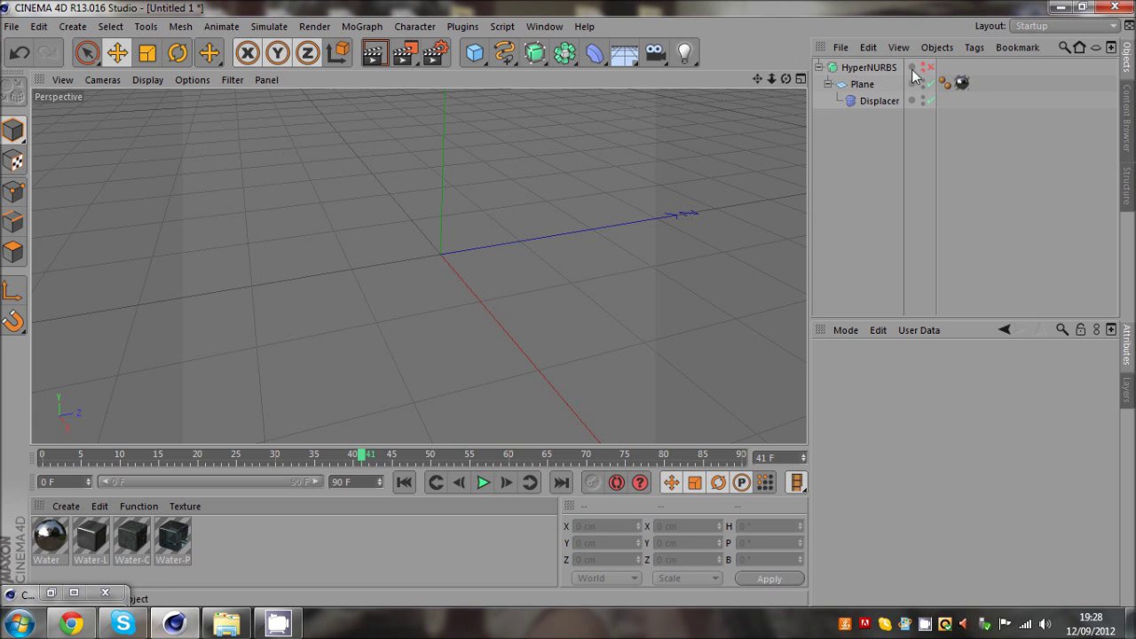
left_click(930, 67)
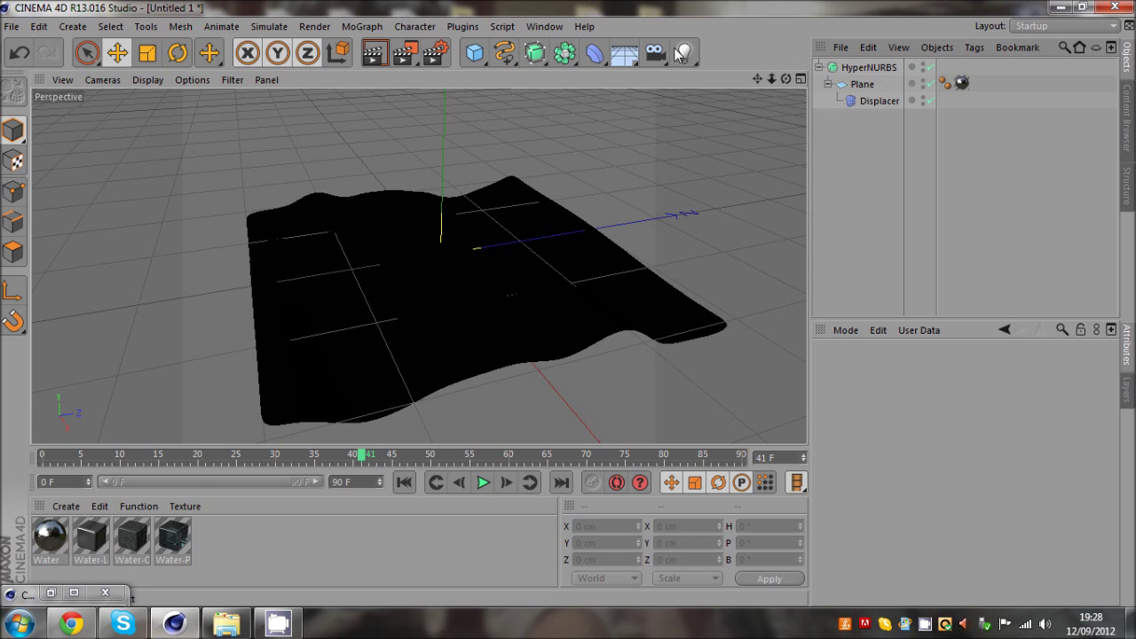
Step: Add a Sky object to the scene and render the view of the water plane
left_click(627, 56)
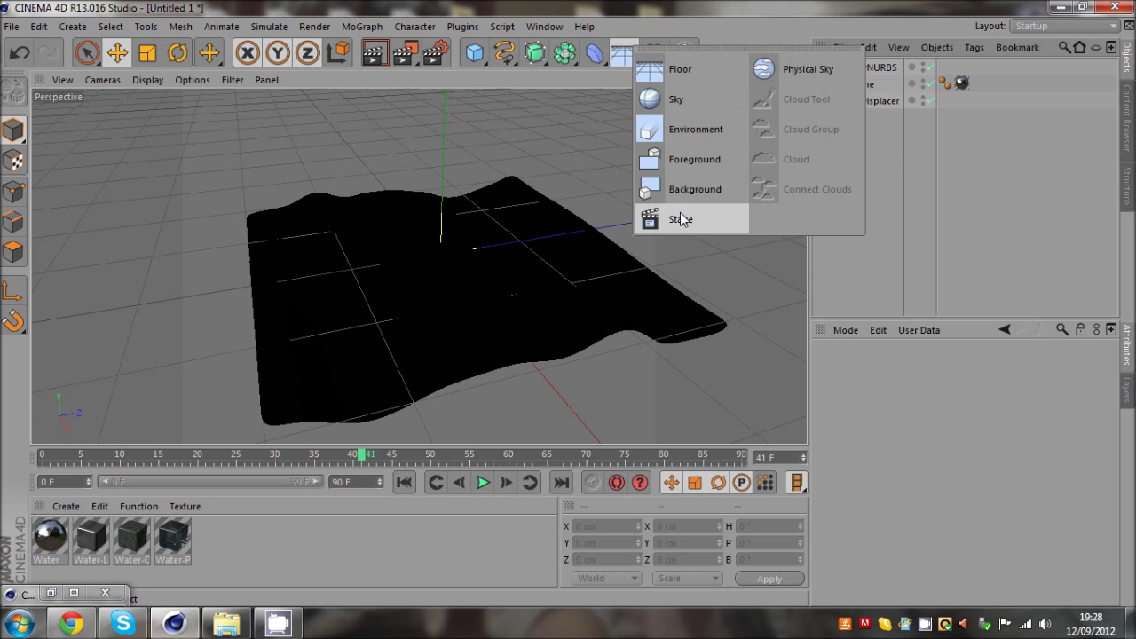
left_click(699, 108)
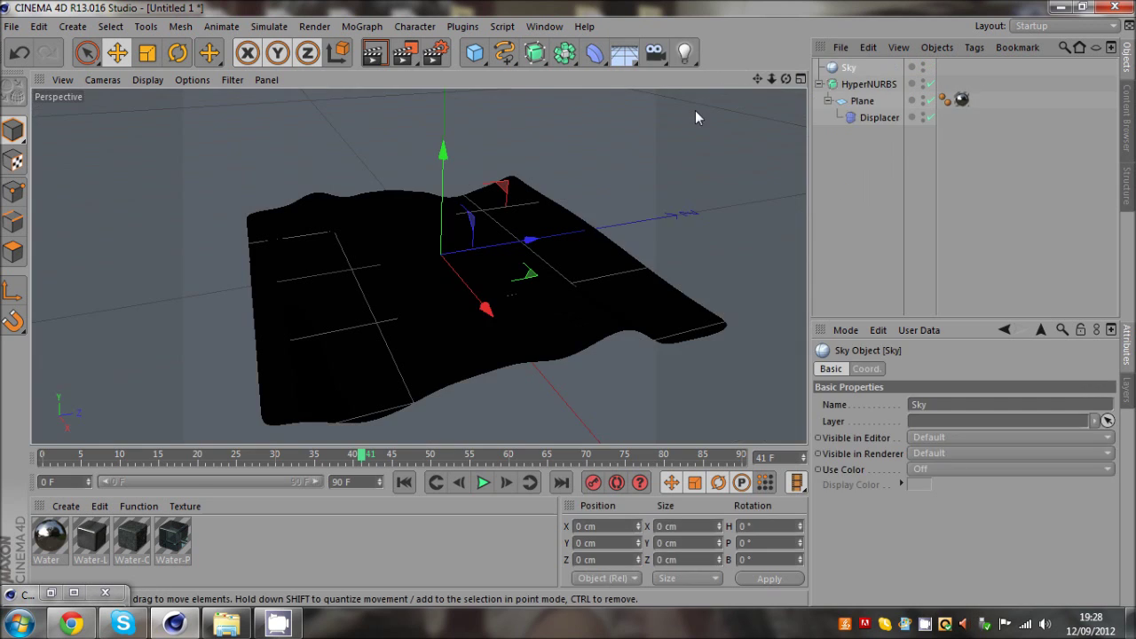
left_click(373, 55)
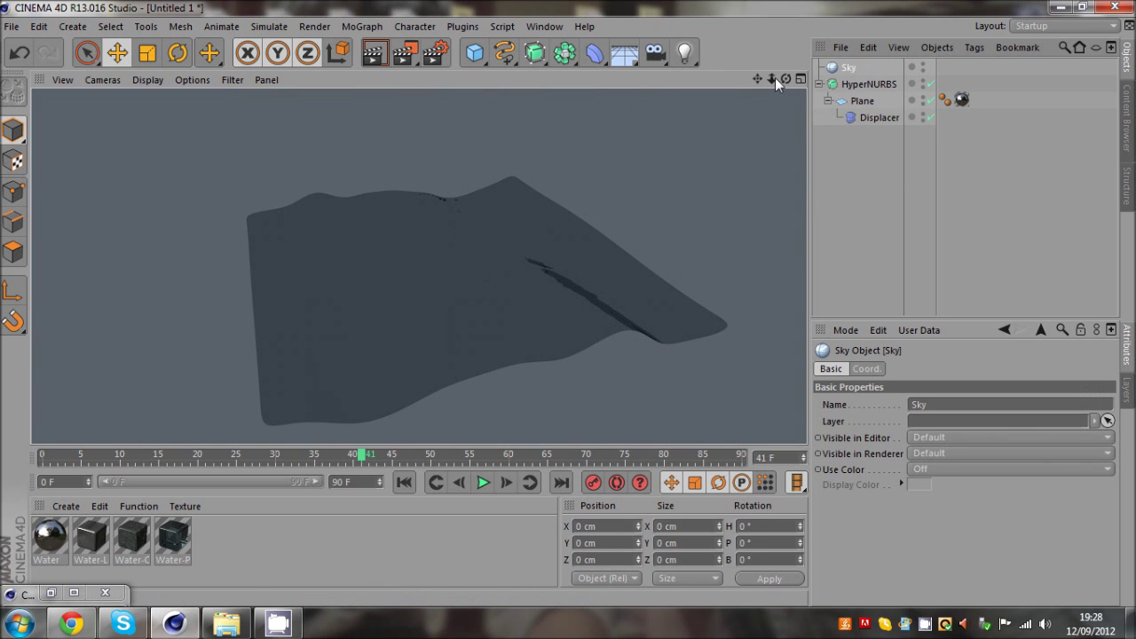
Step: Add a Sun Light to the scene and render the water plane from different viewing angles
left_click(684, 53)
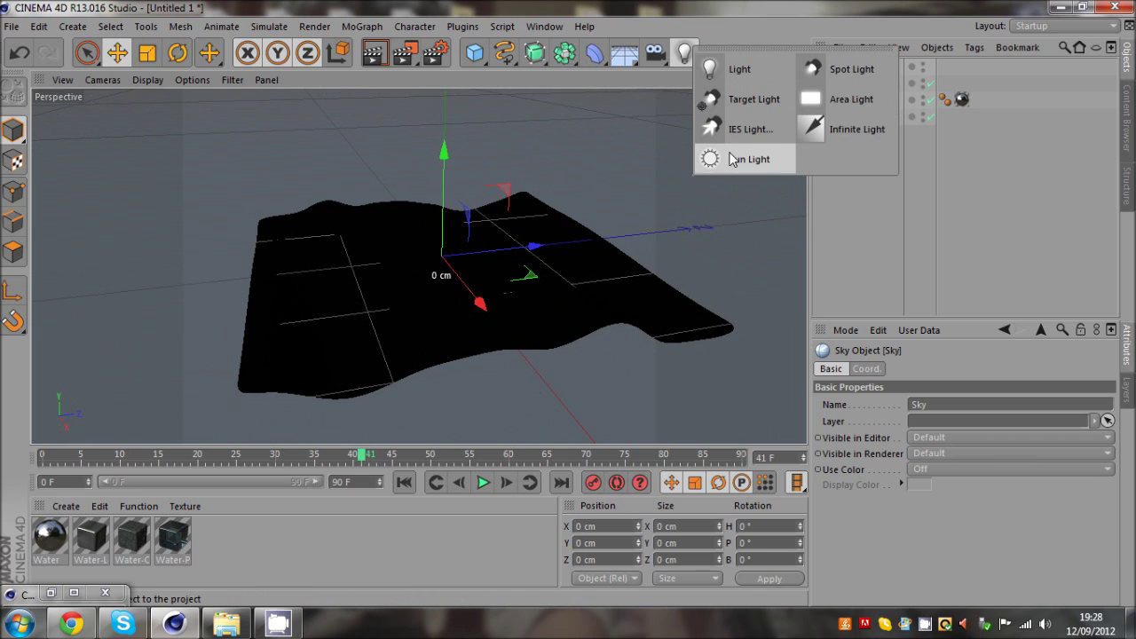
left_click(748, 159)
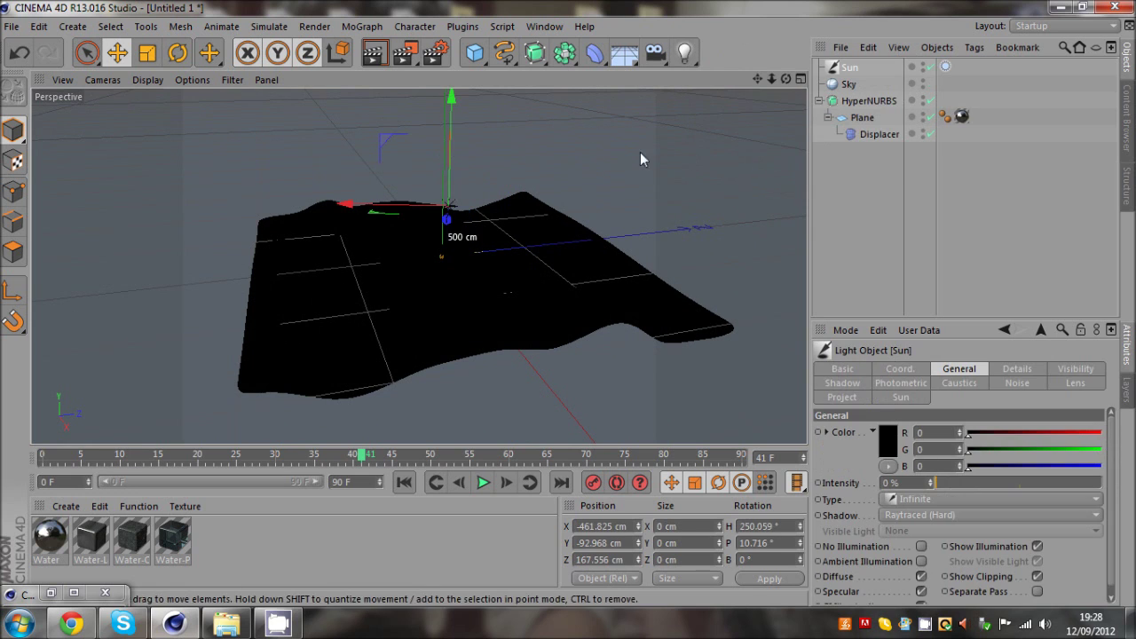
left_click(374, 55)
left_click(568, 309)
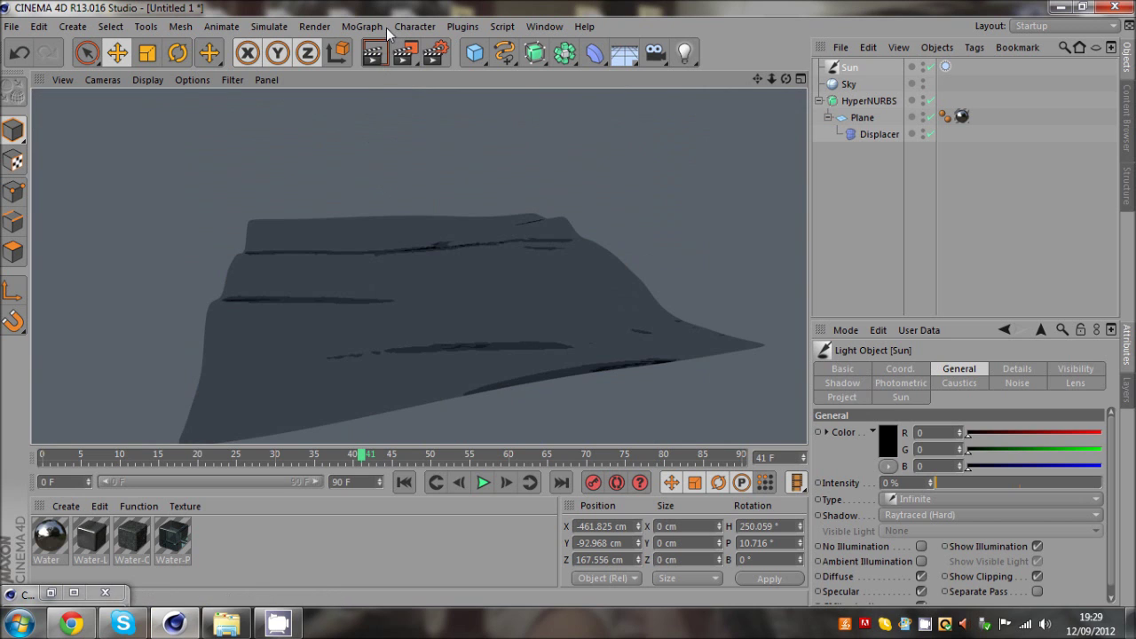
left_click(374, 53)
left_click(567, 307)
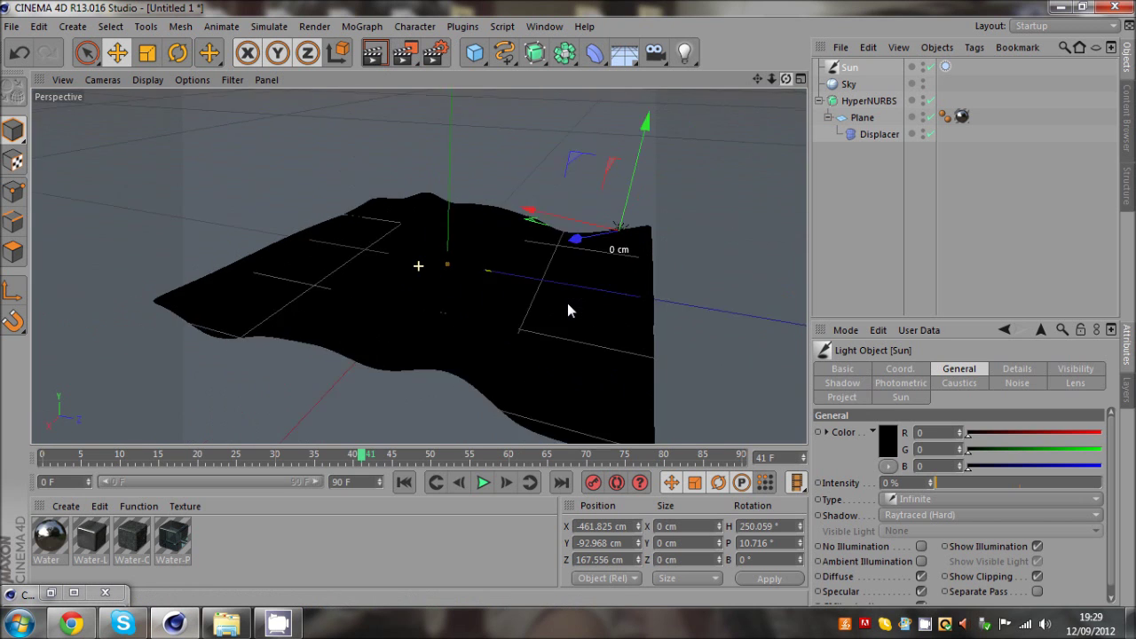
Step: Delete all objects from the scene and load the Highlights (Sea).c4d preset from the Content Browser
left_click_drag(887, 180, 842, 68)
key("Delete")
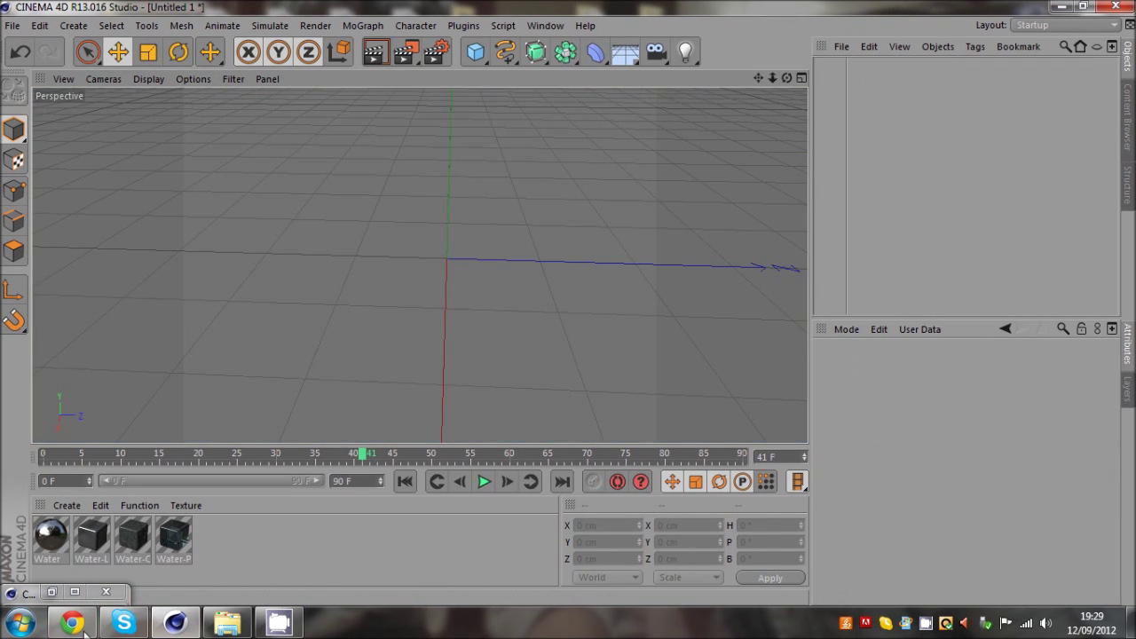
left_click(52, 591)
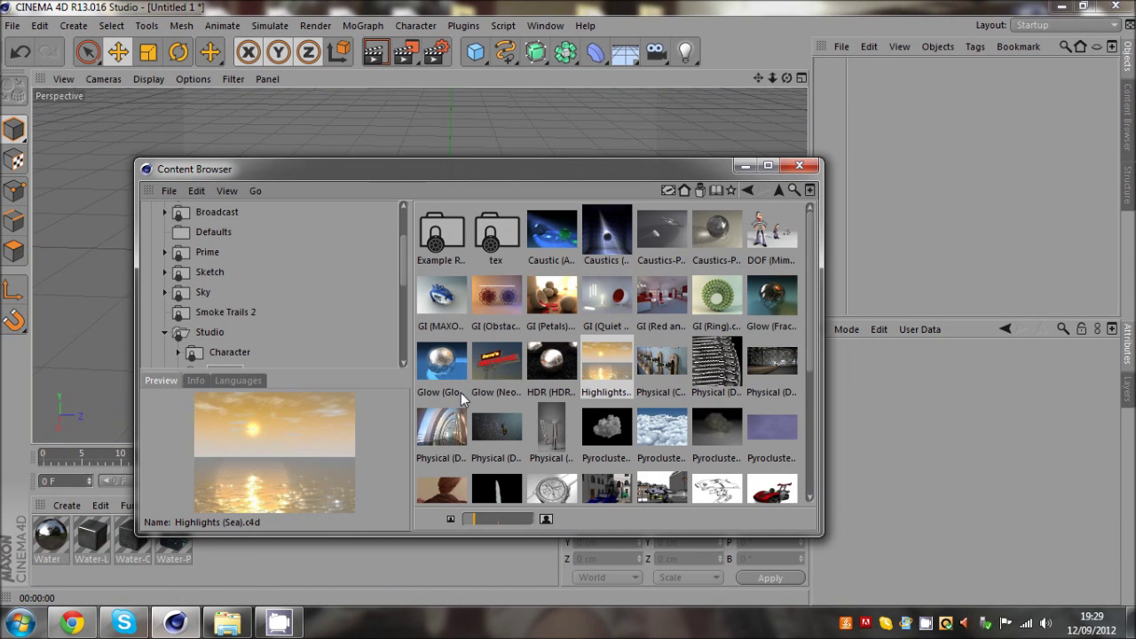
left_click_drag(628, 367, 855, 192)
left_click(744, 165)
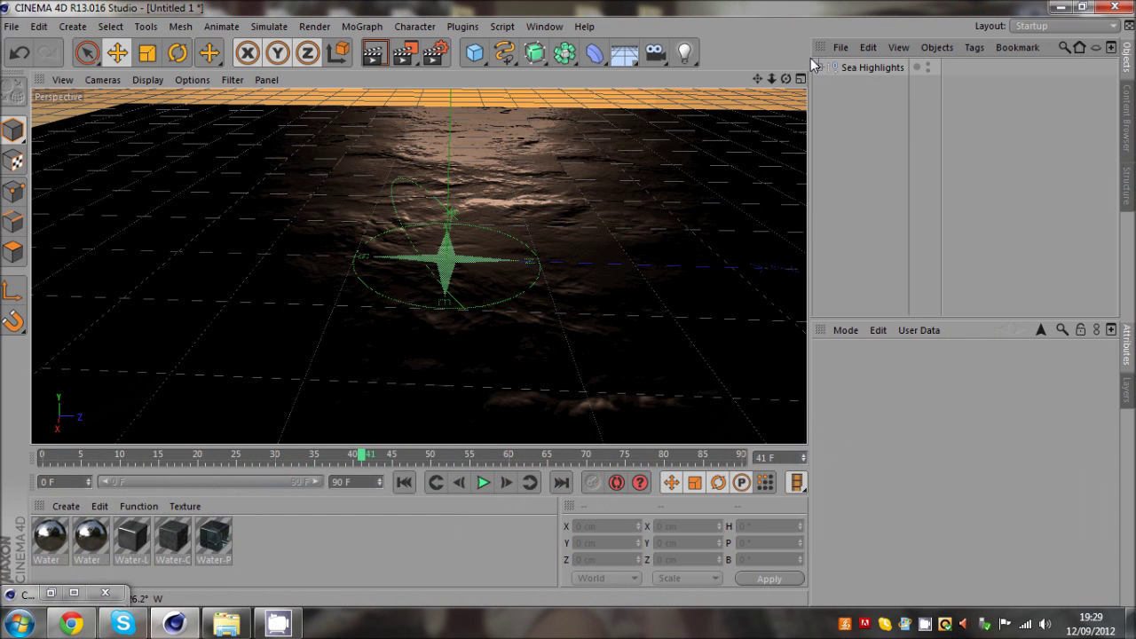
Step: Delete the camera from the Sea Highlights group and render the view with its sky, light and sea
left_click(818, 67)
left_click(866, 100)
key("Delete")
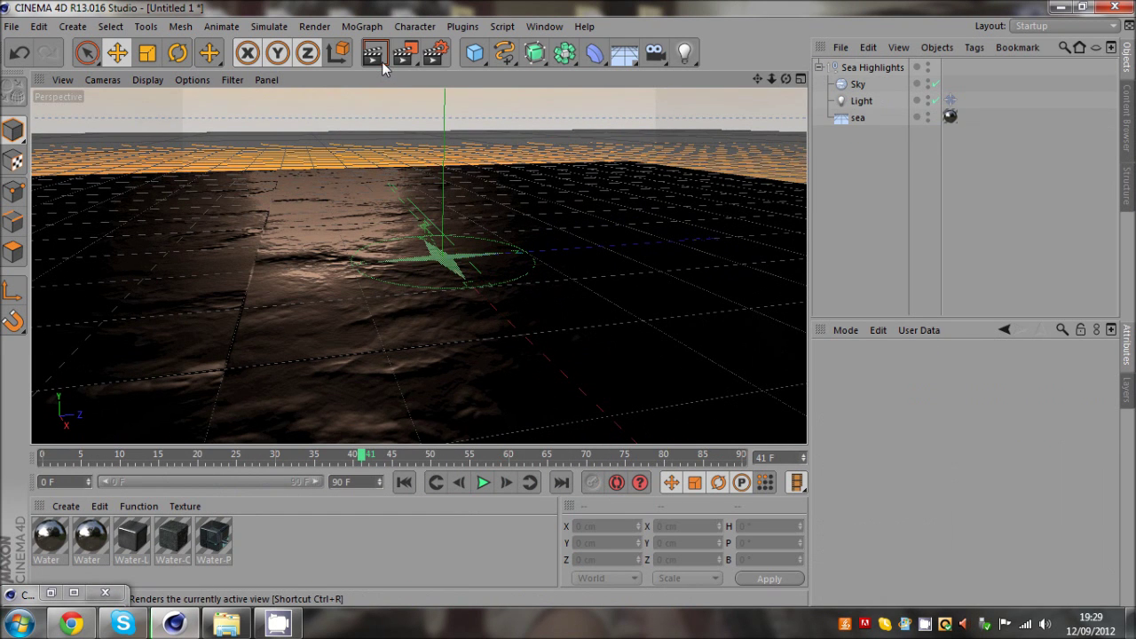
left_click(382, 62)
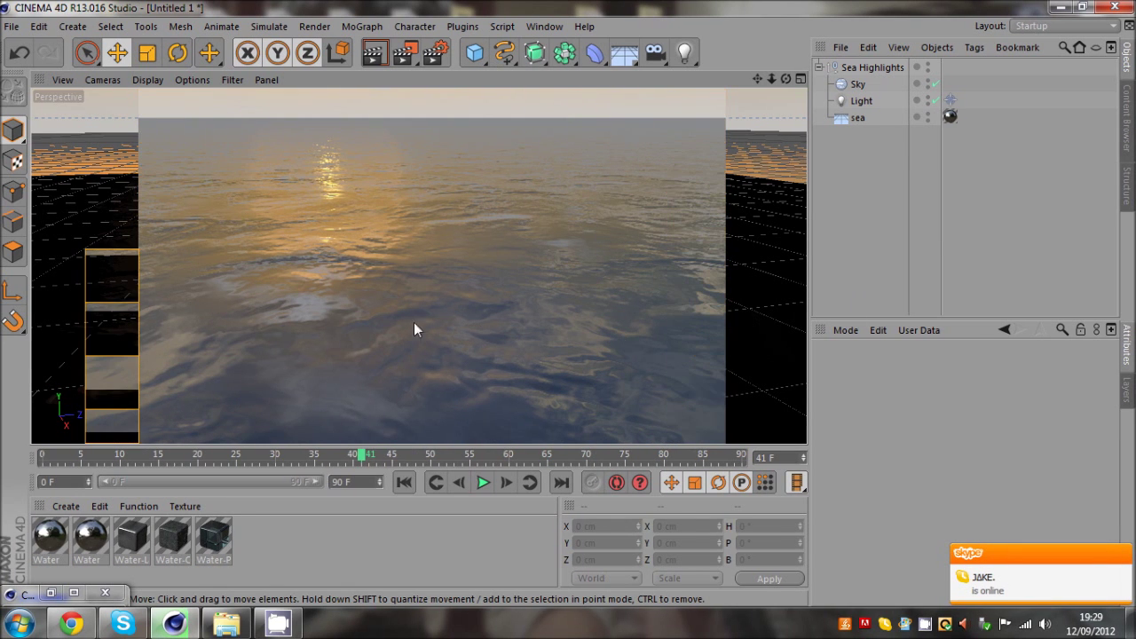
left_click(868, 179)
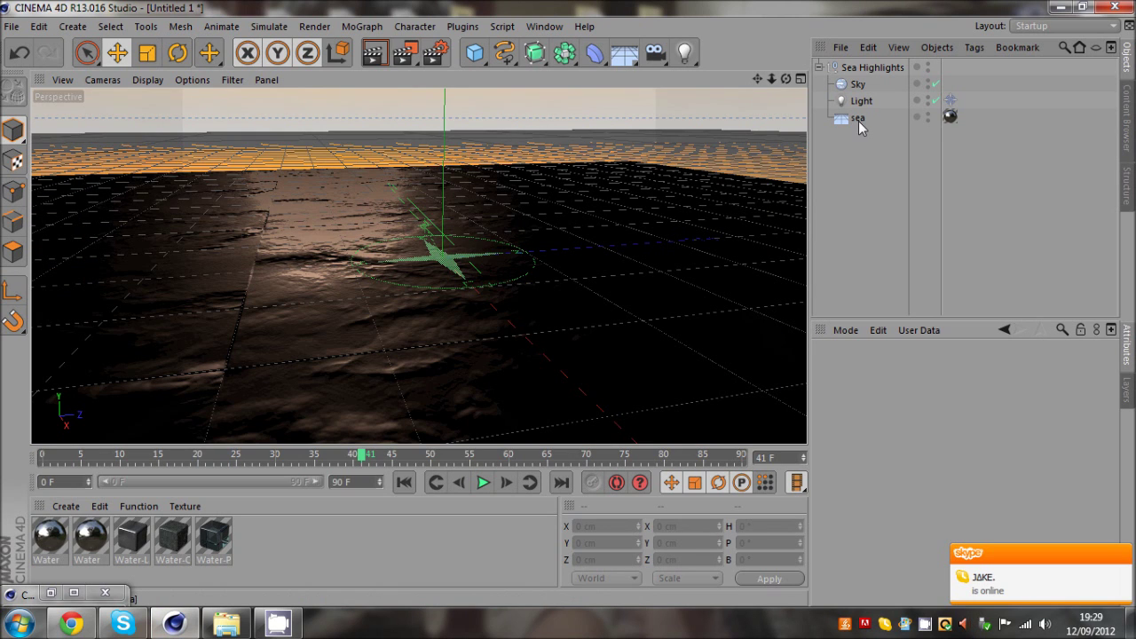